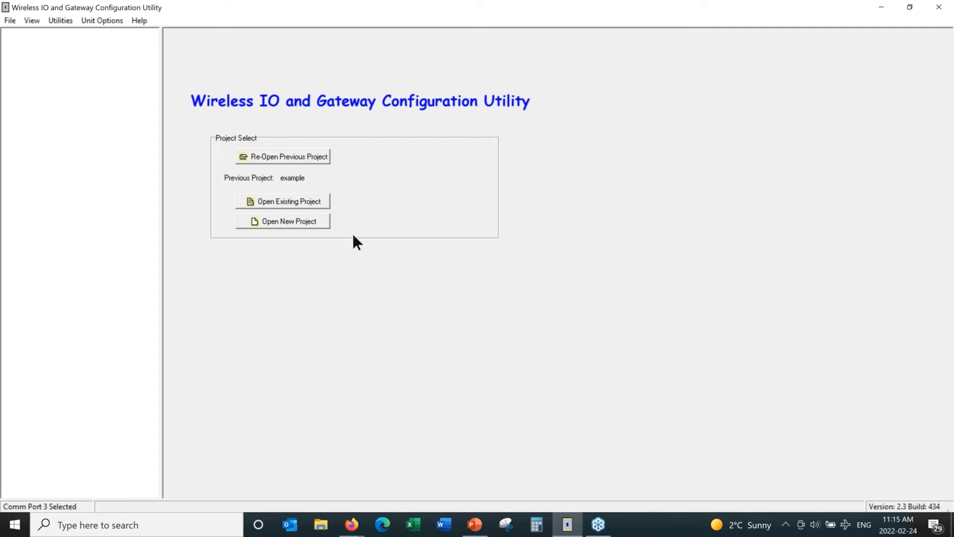
Step: Create a new project named "training" in the Training Webinar folder, including its new directory
{"action": "left_click", "coordinate": [303, 224]}
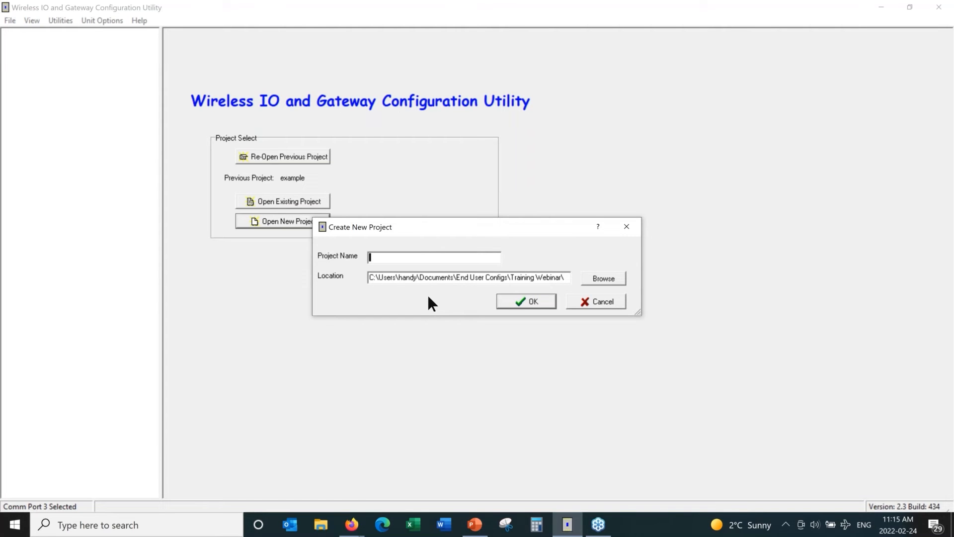
{"action": "type", "text": "ex"}
{"action": "key", "text": "BackSpace"}
{"action": "key", "text": "BackSpace"}
{"action": "type", "text": "training"}
{"action": "left_click", "coordinate": [526, 301]}
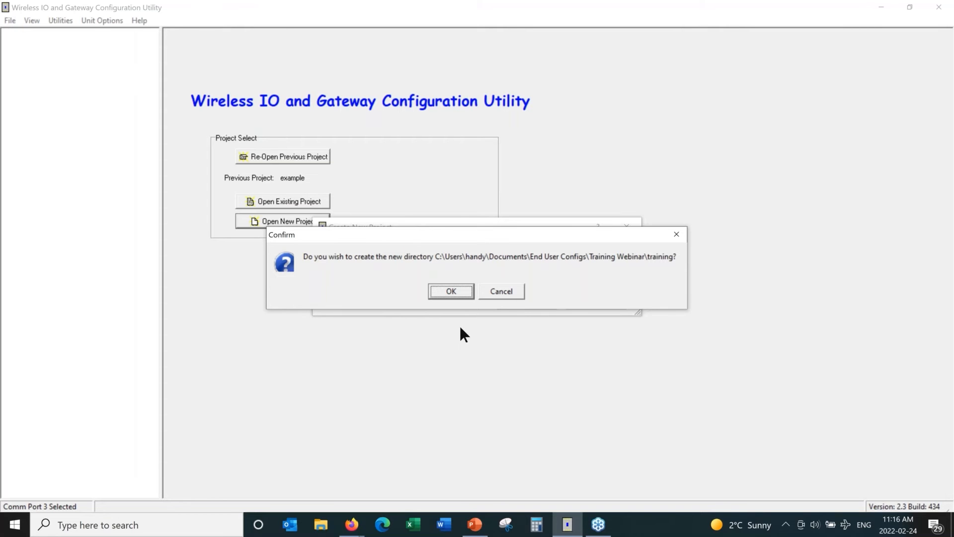
{"action": "left_click", "coordinate": [452, 292]}
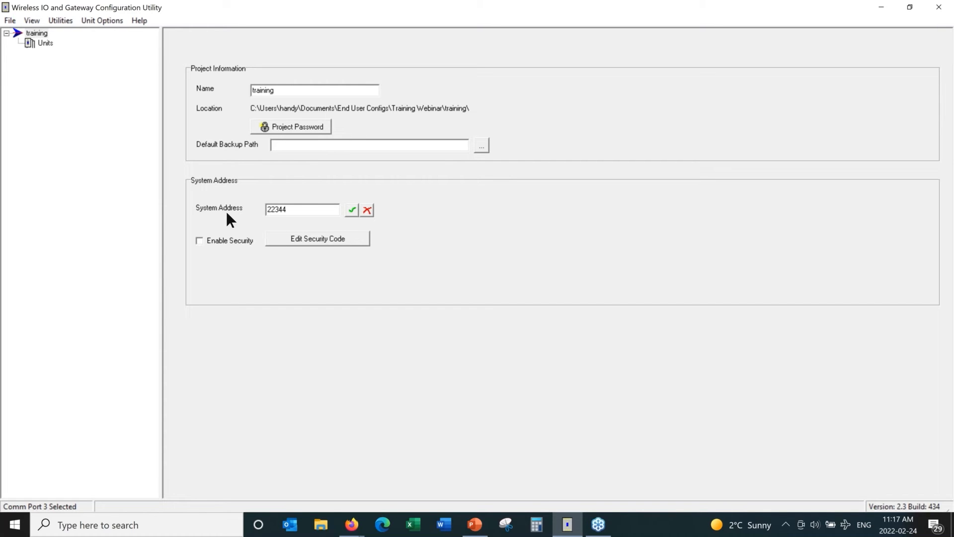
Step: Add a 905-1 unit to the project with an automatically assigned address and expand the list of units
{"action": "left_click", "coordinate": [46, 43]}
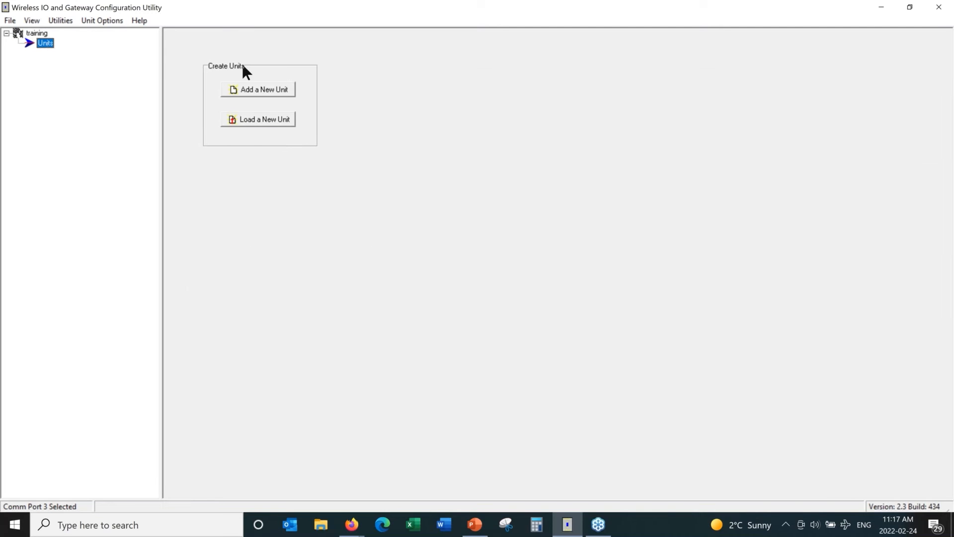
{"action": "left_click", "coordinate": [276, 90]}
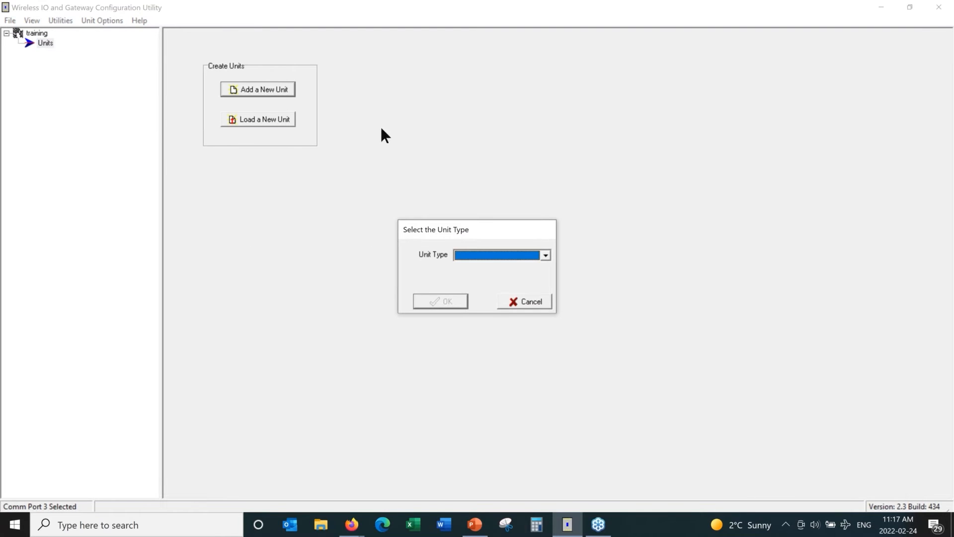
{"action": "left_click", "coordinate": [469, 254]}
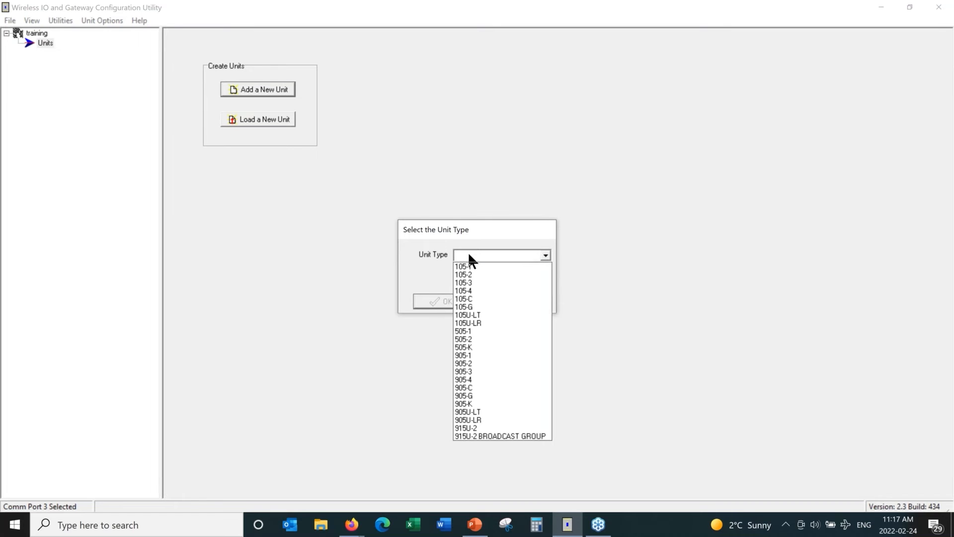
{"action": "left_click", "coordinate": [463, 356]}
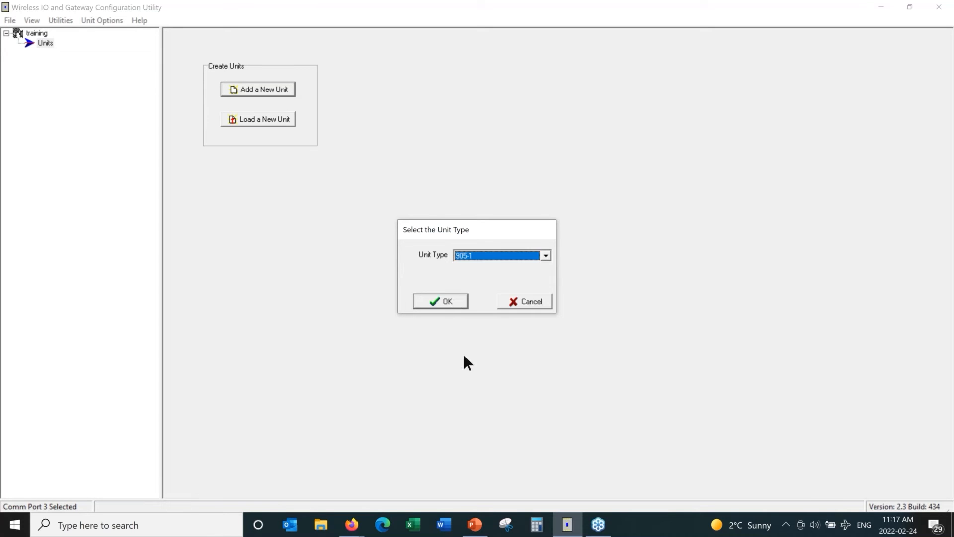
{"action": "left_click", "coordinate": [452, 297]}
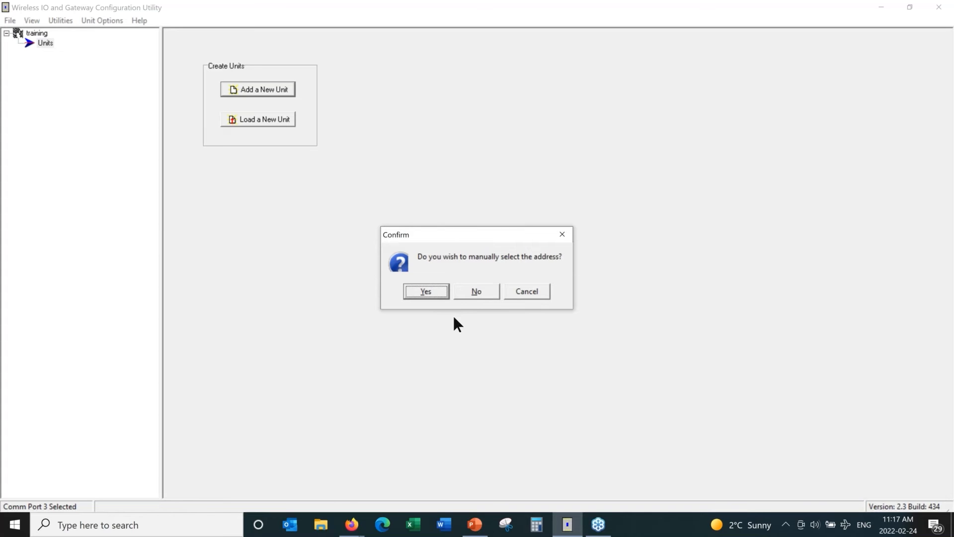
{"action": "left_click", "coordinate": [468, 291]}
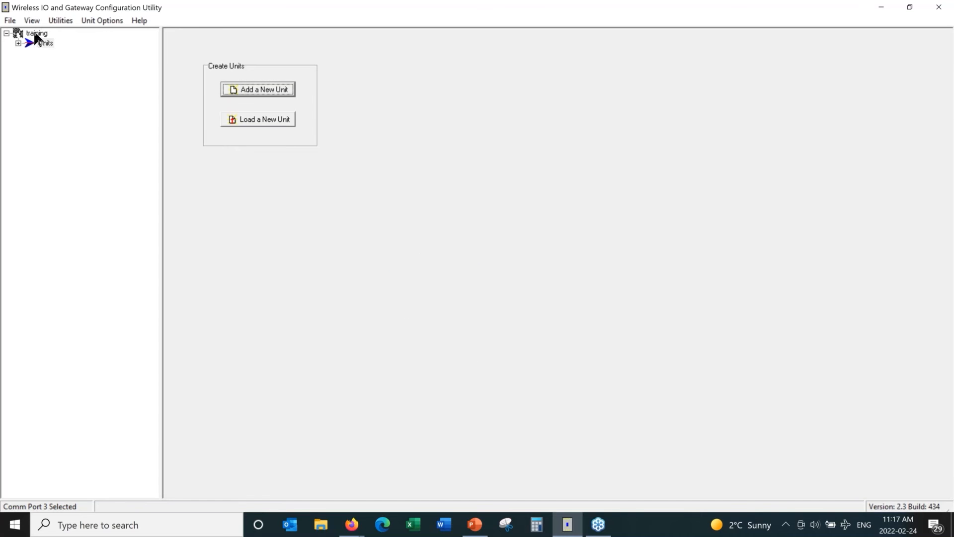
{"action": "left_click", "coordinate": [18, 44]}
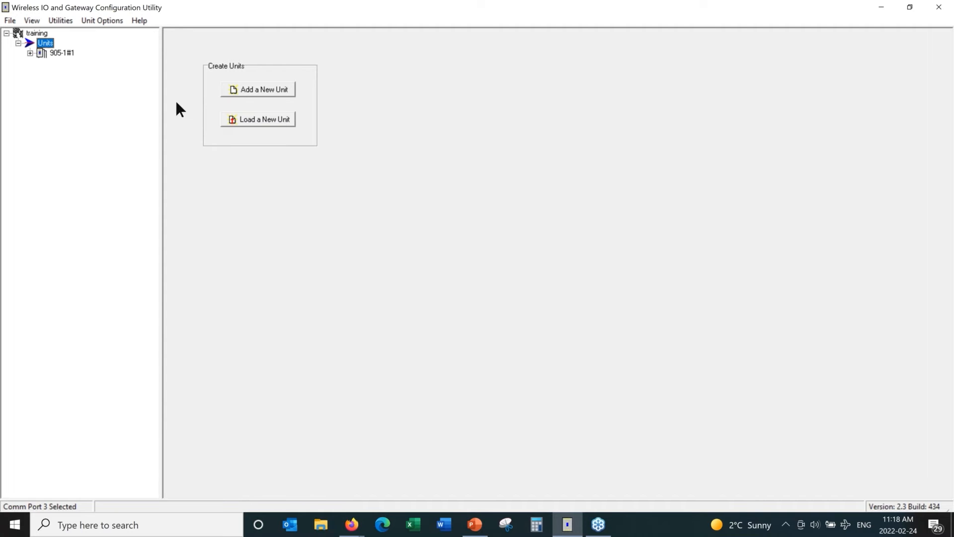
Step: Add a 905-G unit with the Ethernet protocol type and an automatically assigned address
{"action": "left_click", "coordinate": [247, 92]}
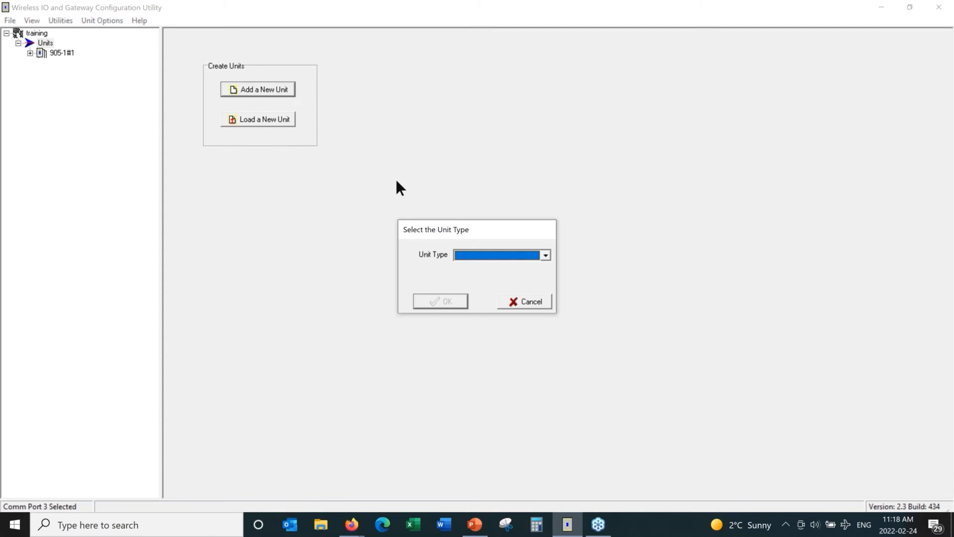
{"action": "left_click", "coordinate": [467, 254]}
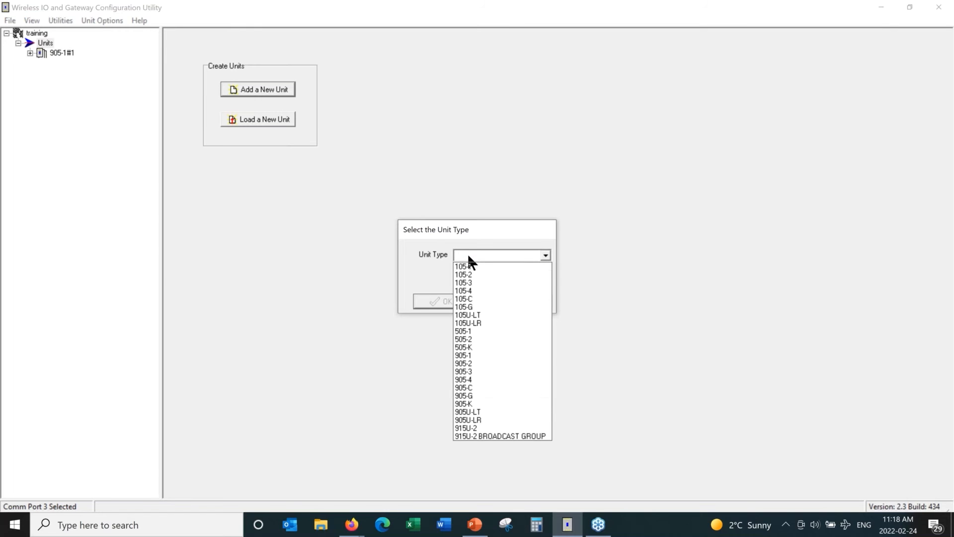
{"action": "left_click", "coordinate": [467, 396]}
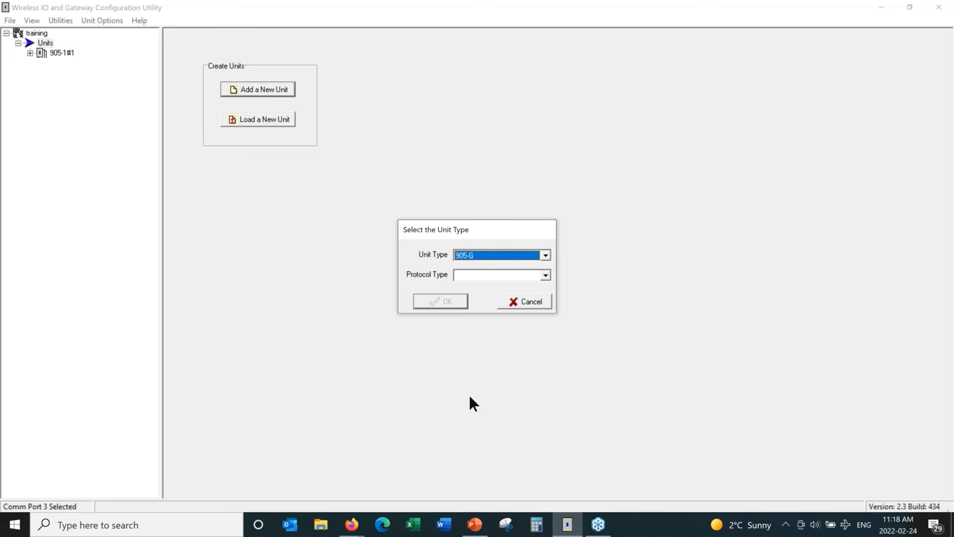
{"action": "left_click", "coordinate": [471, 275]}
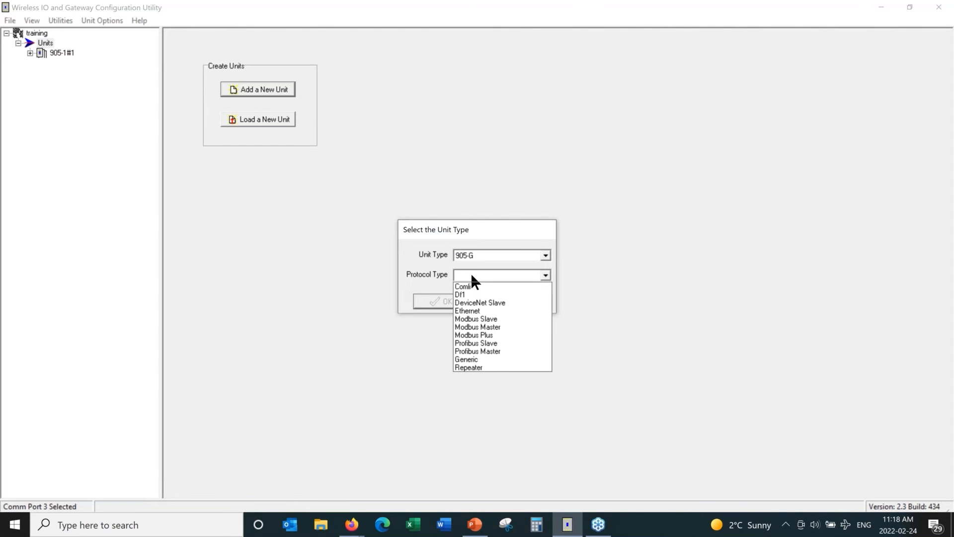
{"action": "left_click", "coordinate": [478, 312]}
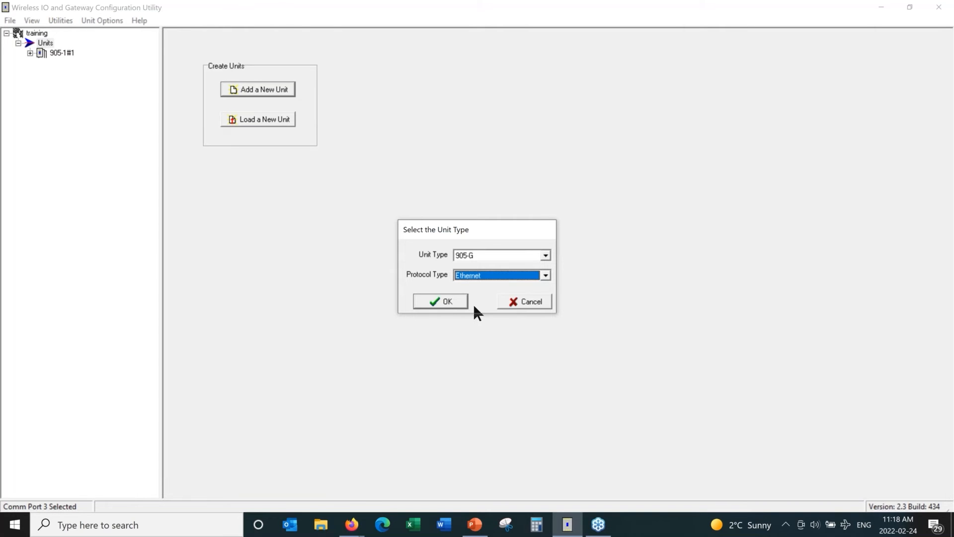
{"action": "left_click", "coordinate": [448, 304]}
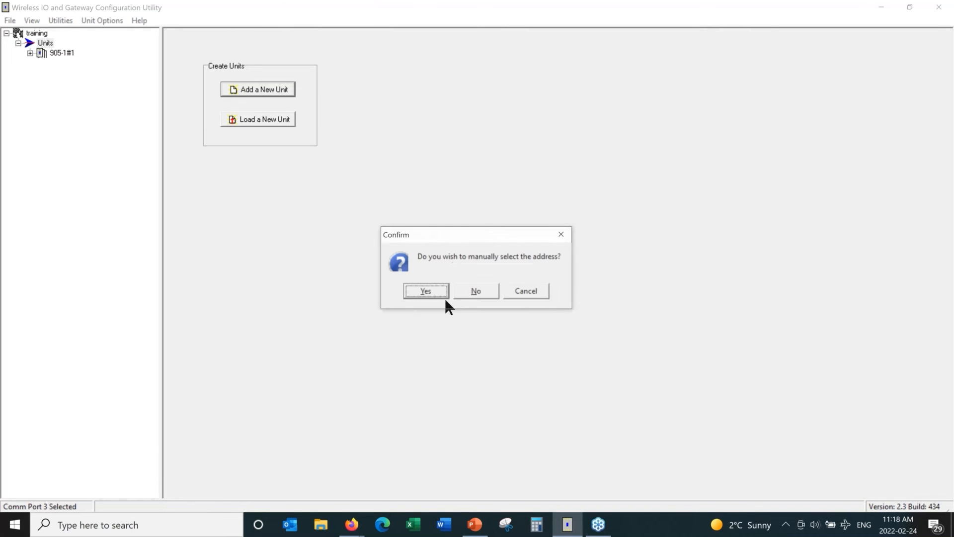
{"action": "left_click", "coordinate": [469, 290]}
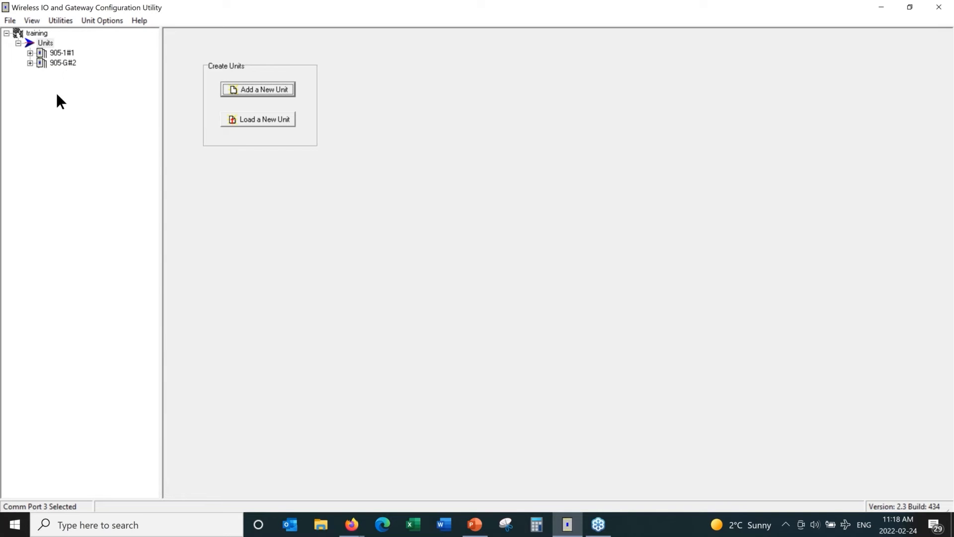
Step: Review the unit details of 905-1#1 and 905-G#2 and expand the configuration items of both units
{"action": "left_click", "coordinate": [60, 53]}
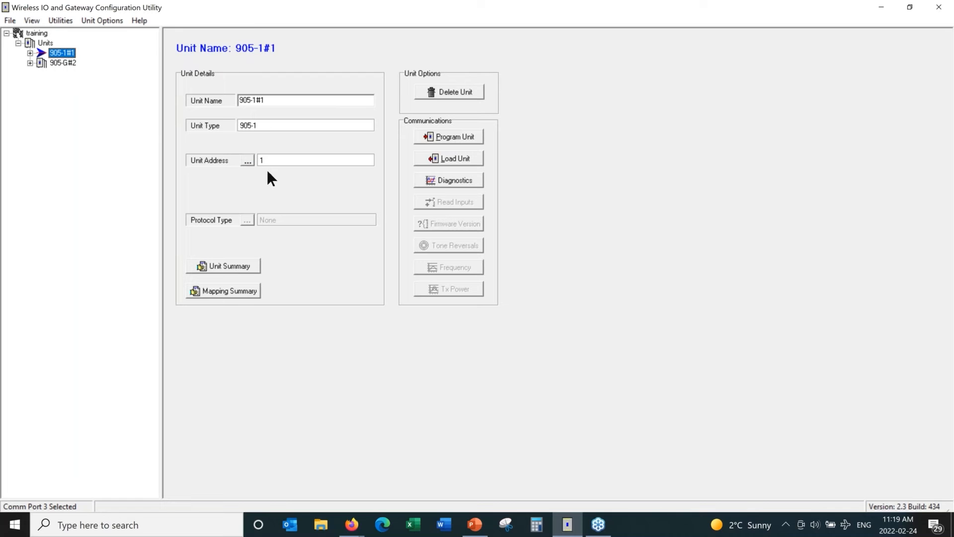
{"action": "left_click", "coordinate": [69, 63]}
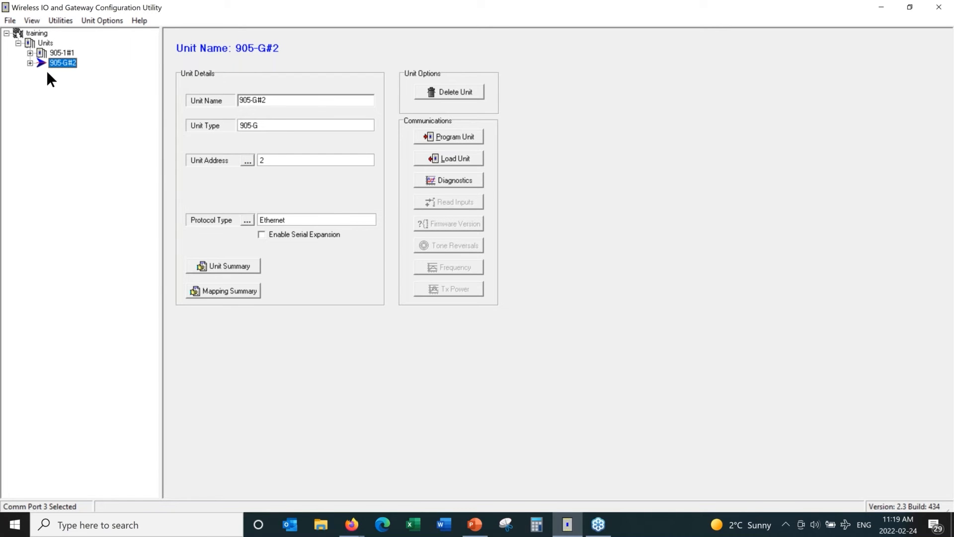
{"action": "left_click", "coordinate": [29, 53]}
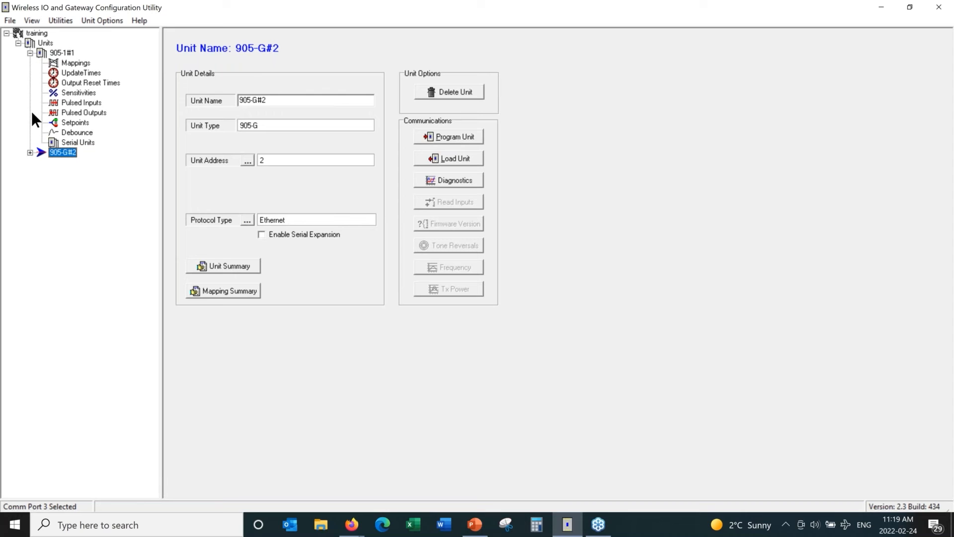
{"action": "left_click", "coordinate": [30, 153]}
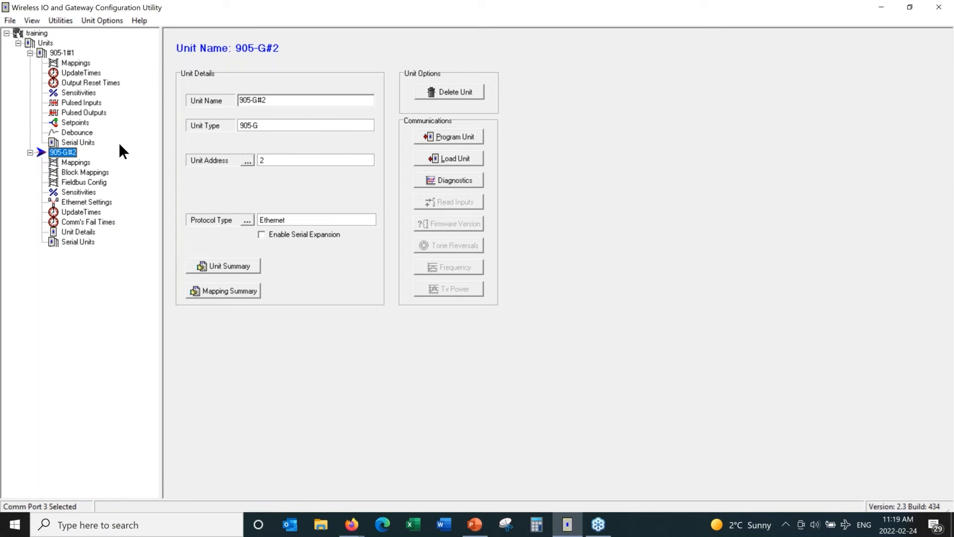
Step: Create an IO mapping on 905-1#1 from Digital Input 1 to I/O register 4230 of 905-G#2
{"action": "left_click", "coordinate": [76, 63]}
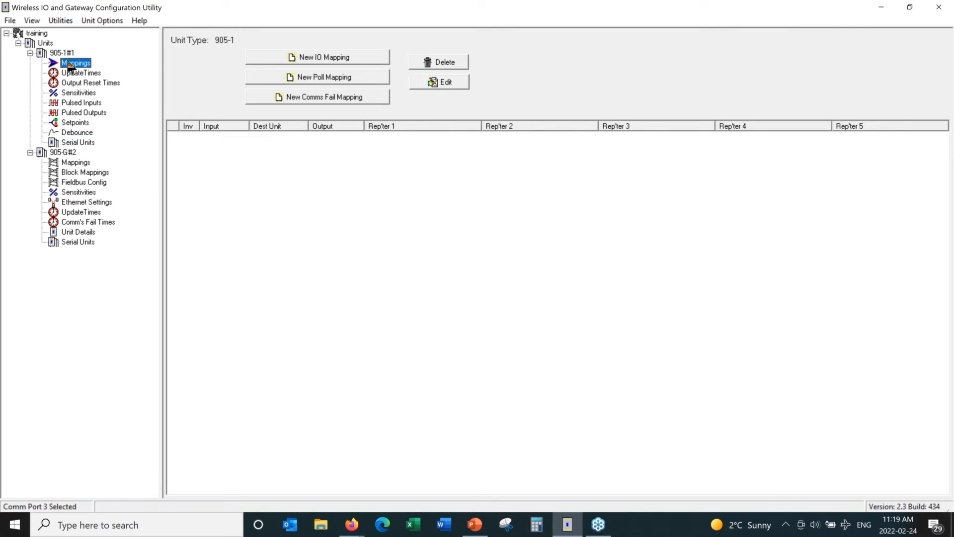
{"action": "left_click", "coordinate": [287, 59]}
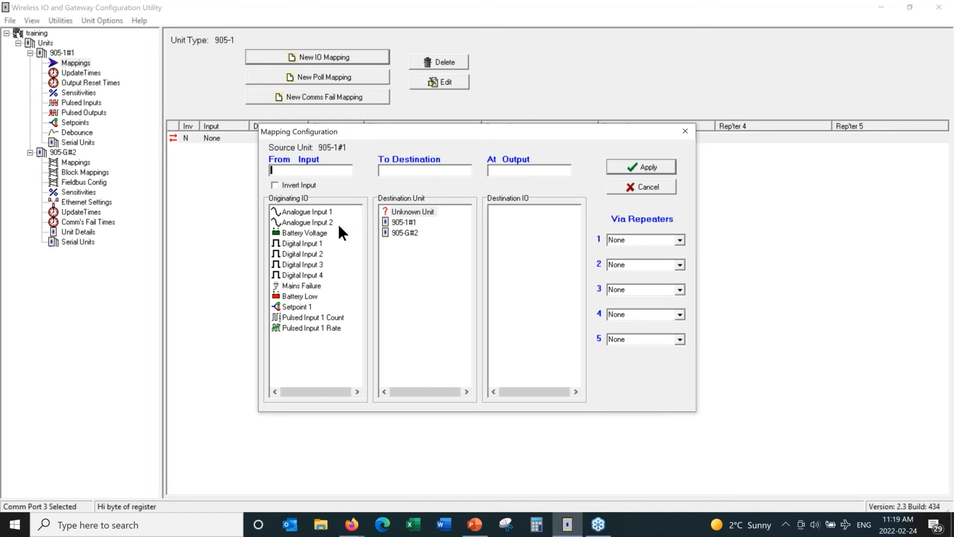
{"action": "left_click", "coordinate": [312, 245]}
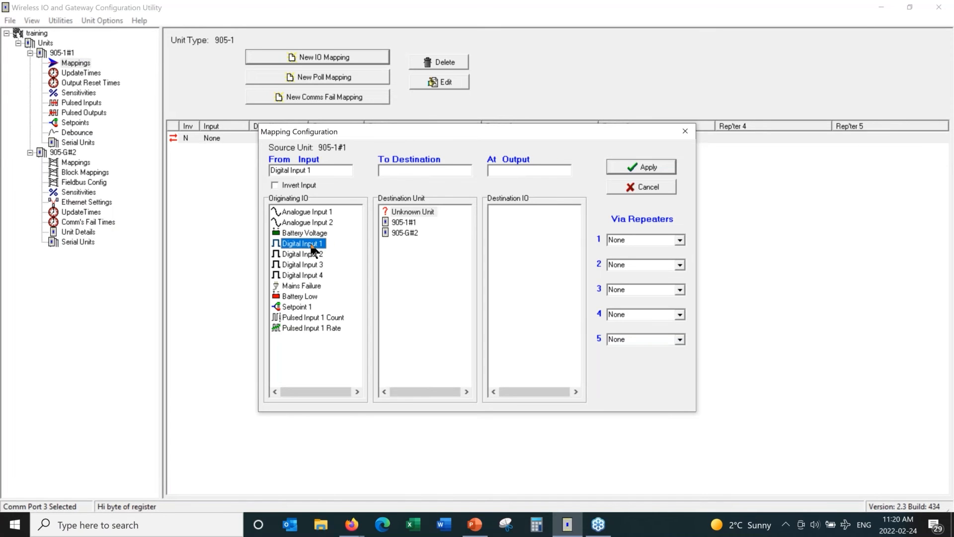
{"action": "left_click", "coordinate": [400, 233]}
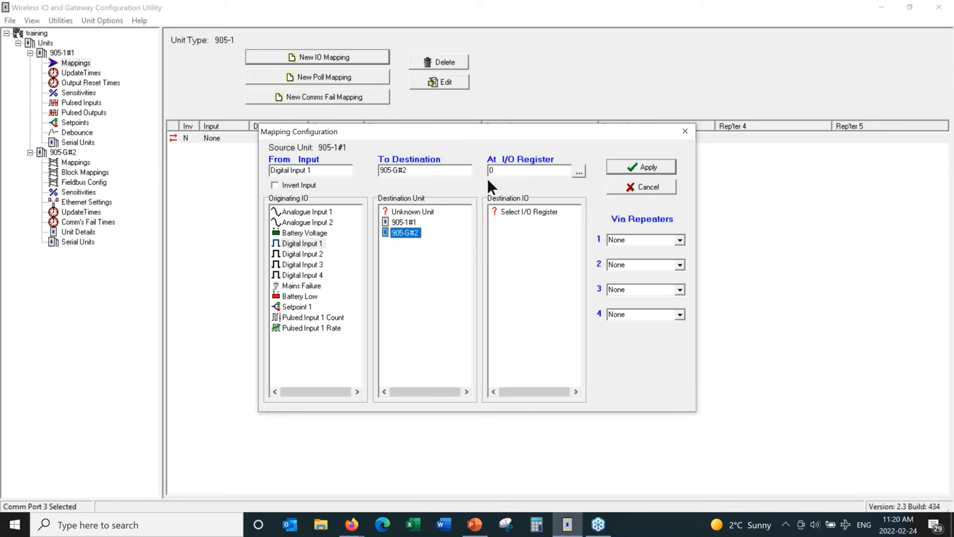
{"action": "left_click", "coordinate": [499, 171]}
{"action": "key", "text": "BackSpace"}
{"action": "type", "text": "4230"}
{"action": "left_click", "coordinate": [616, 166]}
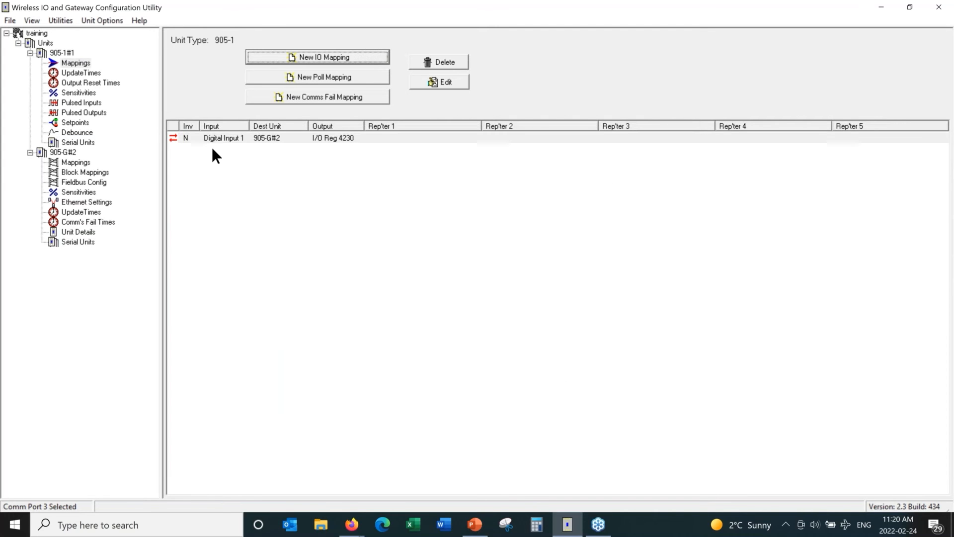
Step: Create an IO mapping on 905-G#2 from I/O register 4303 to Digital Output 1 of 905-1#1, then reopen it to check its settings
{"action": "left_click", "coordinate": [78, 164]}
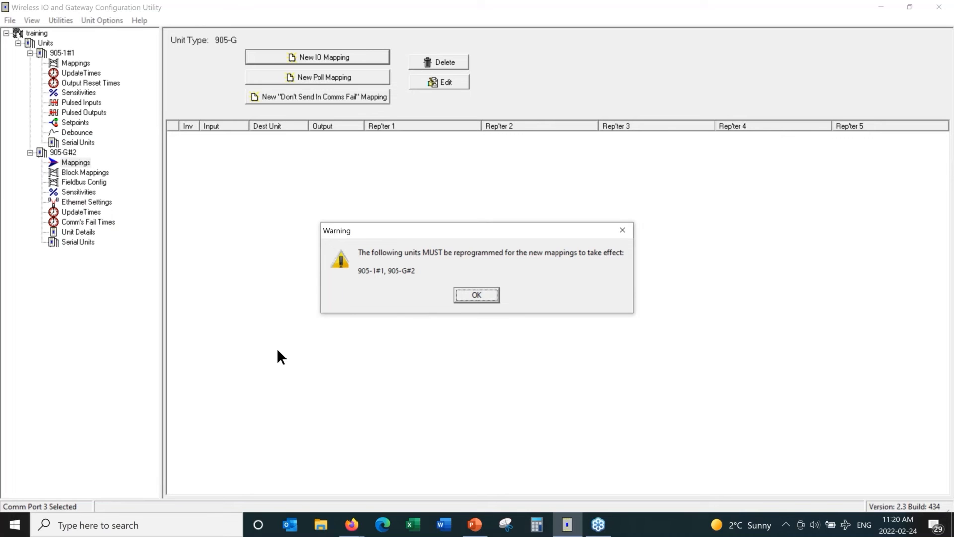
{"action": "left_click", "coordinate": [478, 295]}
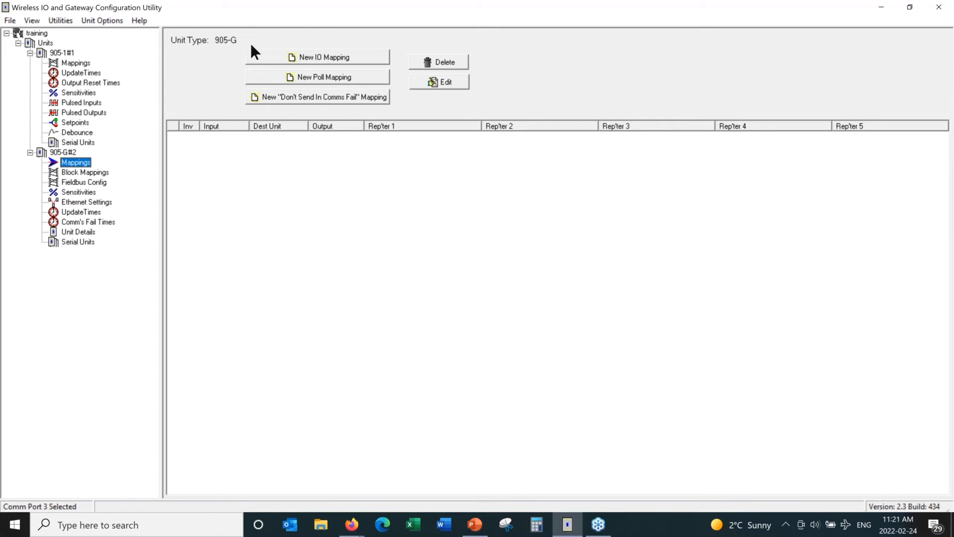
{"action": "left_click", "coordinate": [273, 58]}
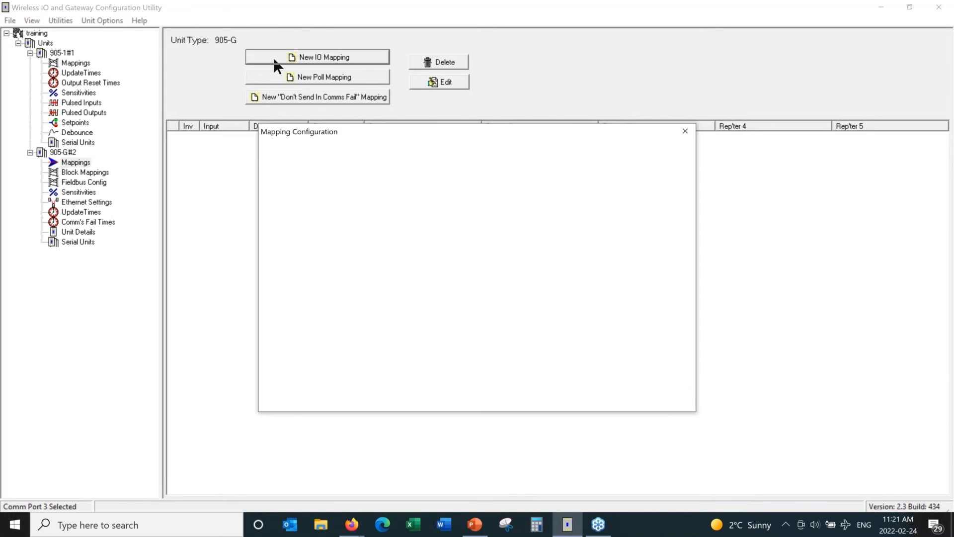
{"action": "left_click", "coordinate": [330, 169]}
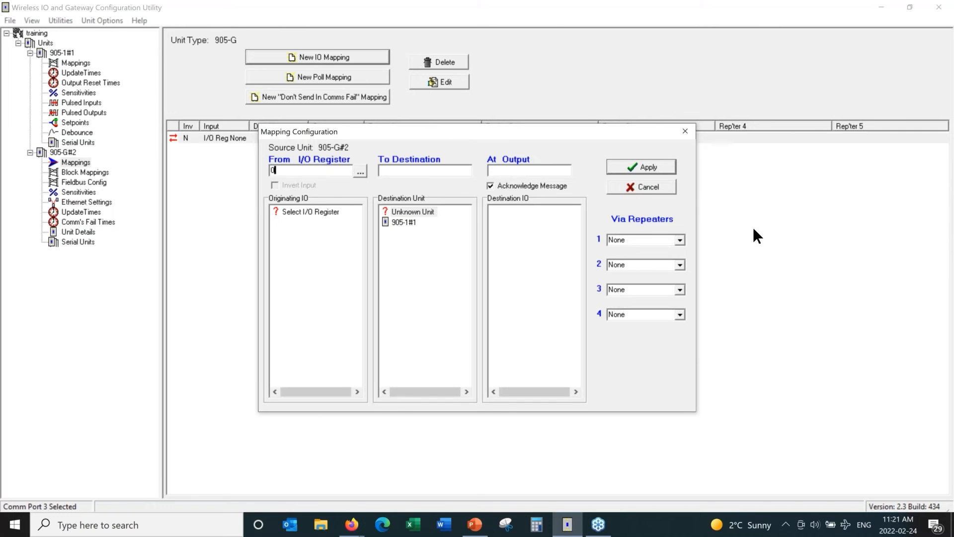
{"action": "type", "text": "4303"}
{"action": "key", "text": "BackSpace"}
{"action": "key", "text": "BackSpace"}
{"action": "key", "text": "BackSpace"}
{"action": "key", "text": "BackSpace"}
{"action": "key", "text": "BackSpace"}
{"action": "type", "text": "4303"}
{"action": "left_click", "coordinate": [400, 223]}
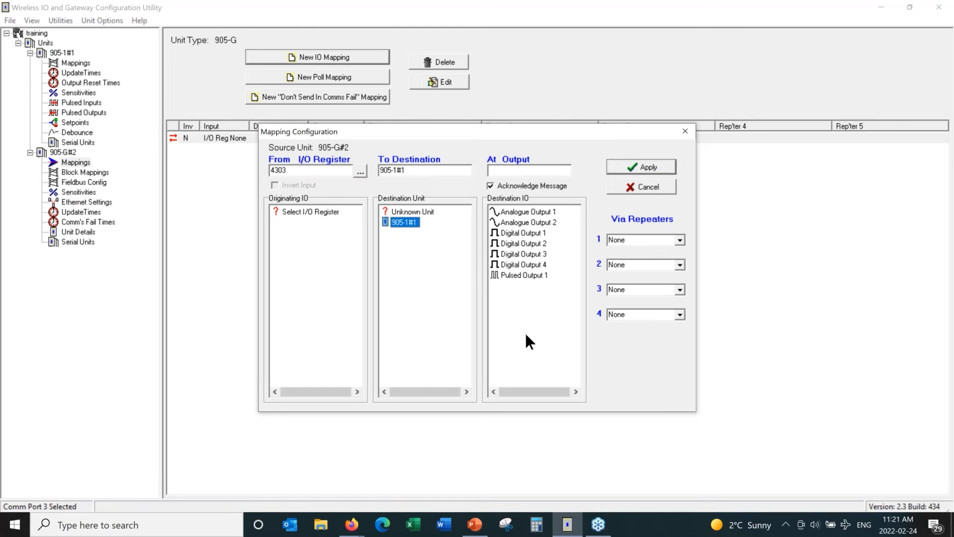
{"action": "left_click", "coordinate": [523, 235]}
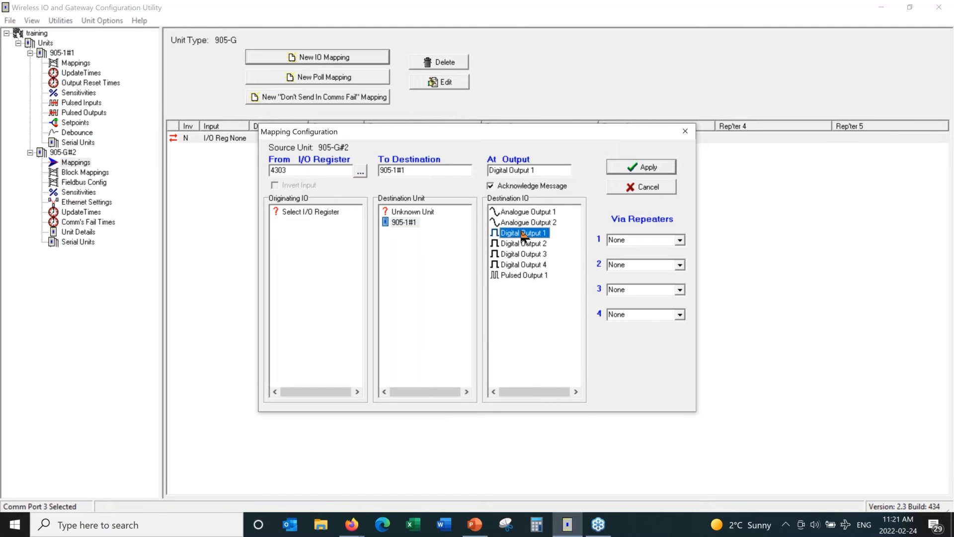
{"action": "left_click", "coordinate": [620, 168]}
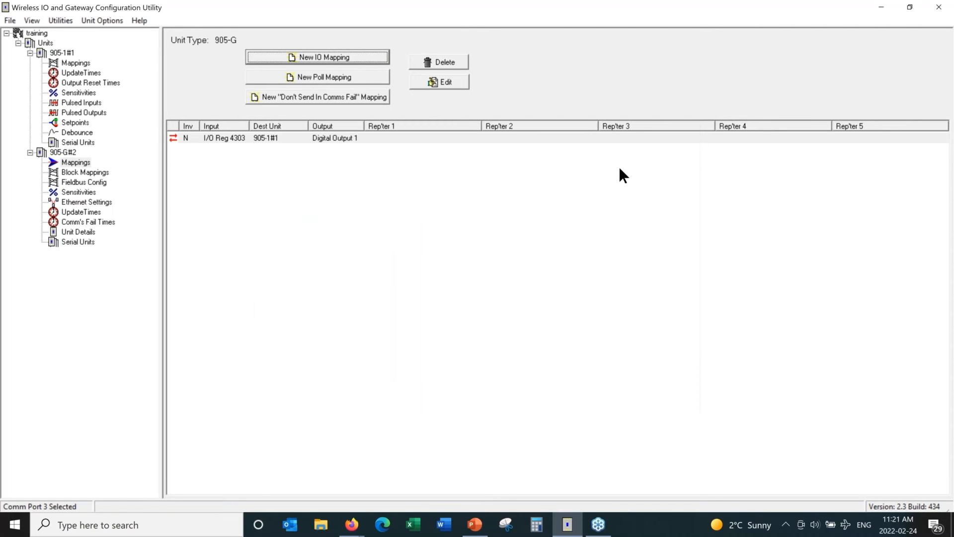
{"action": "double_click", "coordinate": [324, 139]}
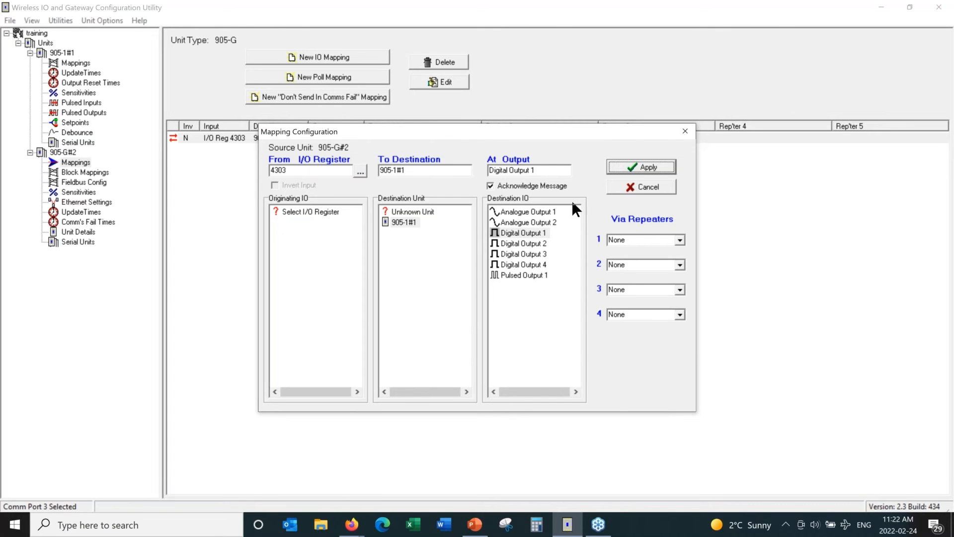
{"action": "left_click", "coordinate": [661, 167]}
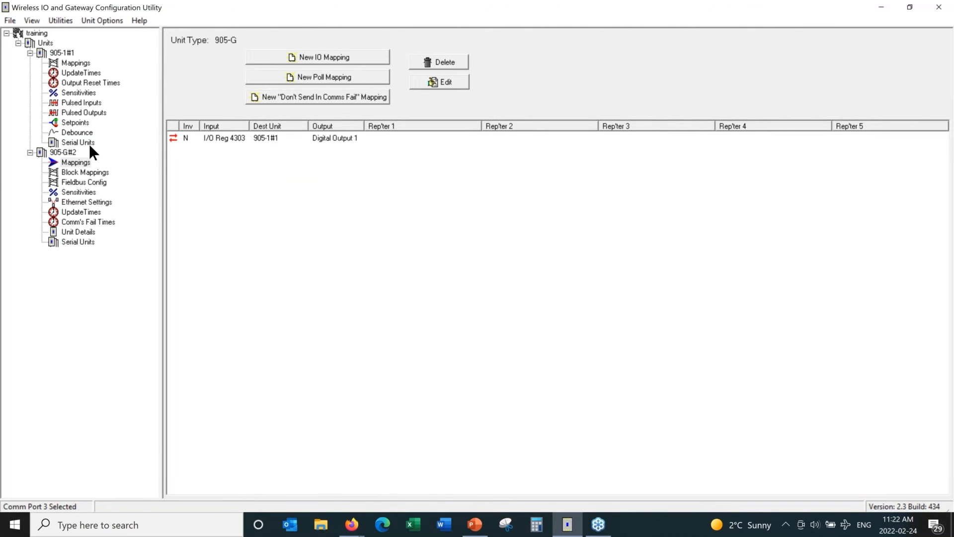
Step: Set the update time of Digital Input 1 on unit 905-1#1 to 7 seconds, with 00 minutes
{"action": "left_click", "coordinate": [80, 72]}
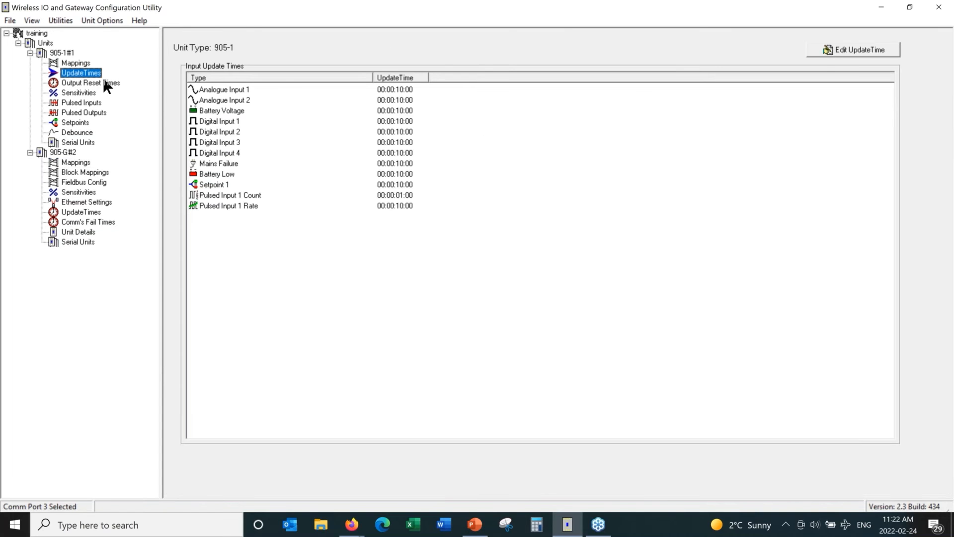
{"action": "double_click", "coordinate": [224, 122]}
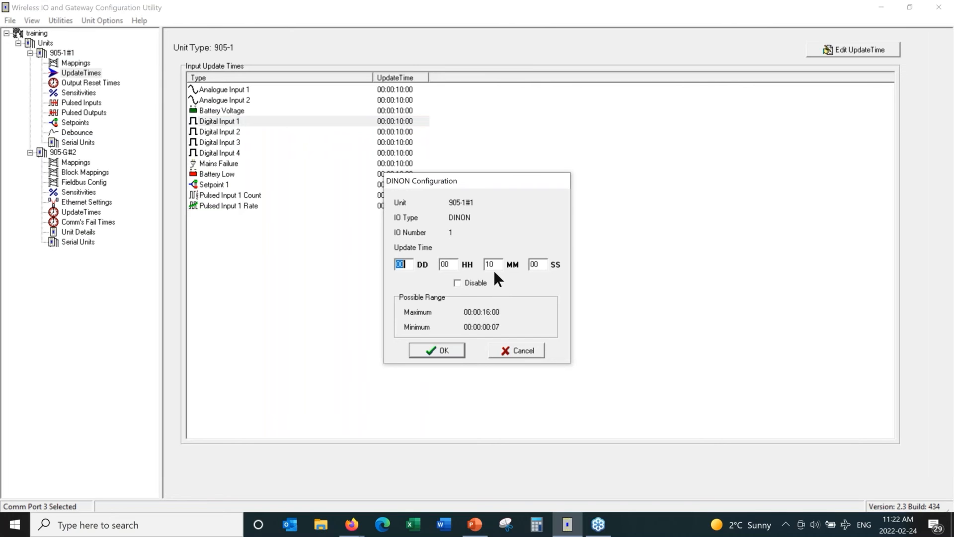
{"action": "left_click", "coordinate": [494, 266]}
{"action": "key", "text": "BackSpace"}
{"action": "key", "text": "BackSpace"}
{"action": "type", "text": "00"}
{"action": "left_click", "coordinate": [540, 264]}
{"action": "key", "text": "BackSpace"}
{"action": "type", "text": "7"}
{"action": "left_click", "coordinate": [425, 351]}
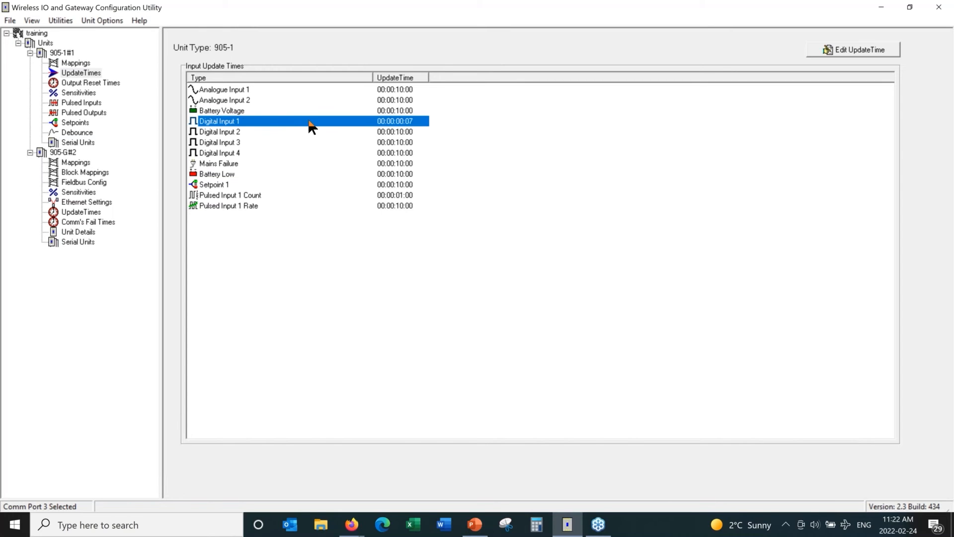
Step: Review the output reset times, sensitivities, pulsed inputs and outputs, setpoints, debounce and serial units of 905-1#1, including Digital Output 1's reset configuration
{"action": "left_click", "coordinate": [78, 84]}
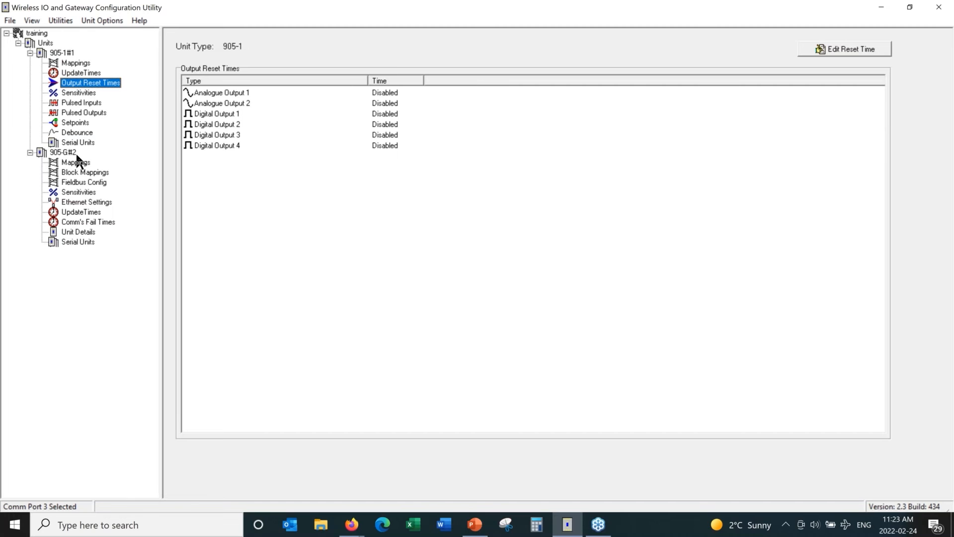
{"action": "double_click", "coordinate": [218, 113]}
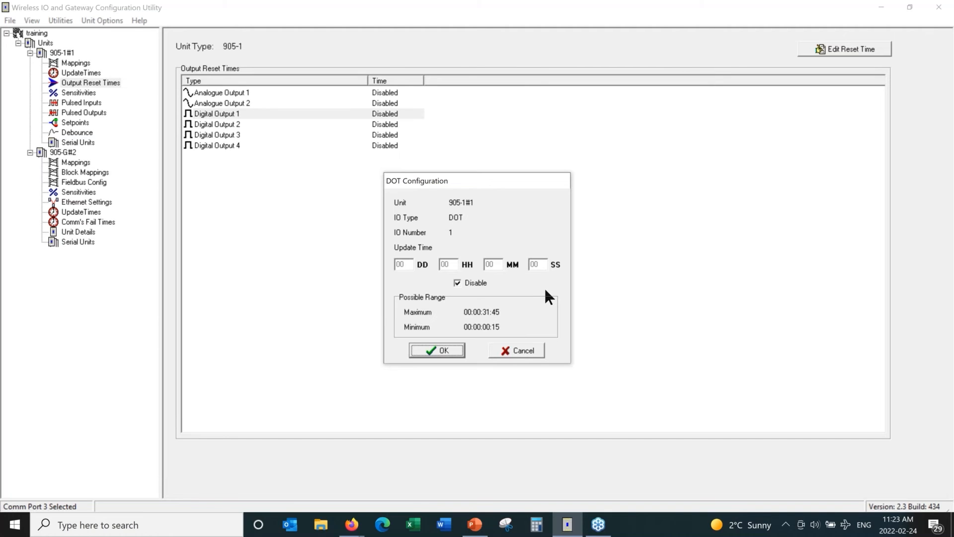
{"action": "left_click", "coordinate": [523, 350]}
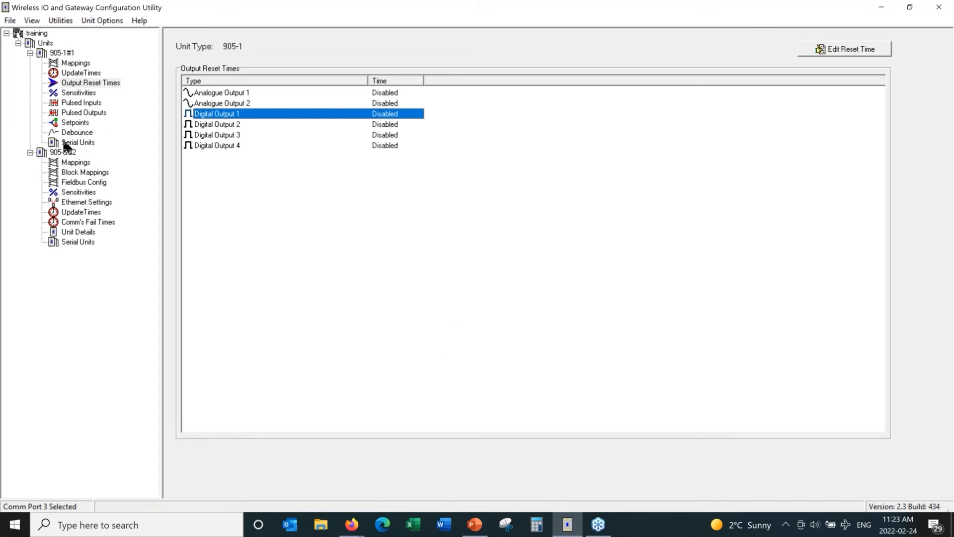
{"action": "left_click", "coordinate": [74, 93]}
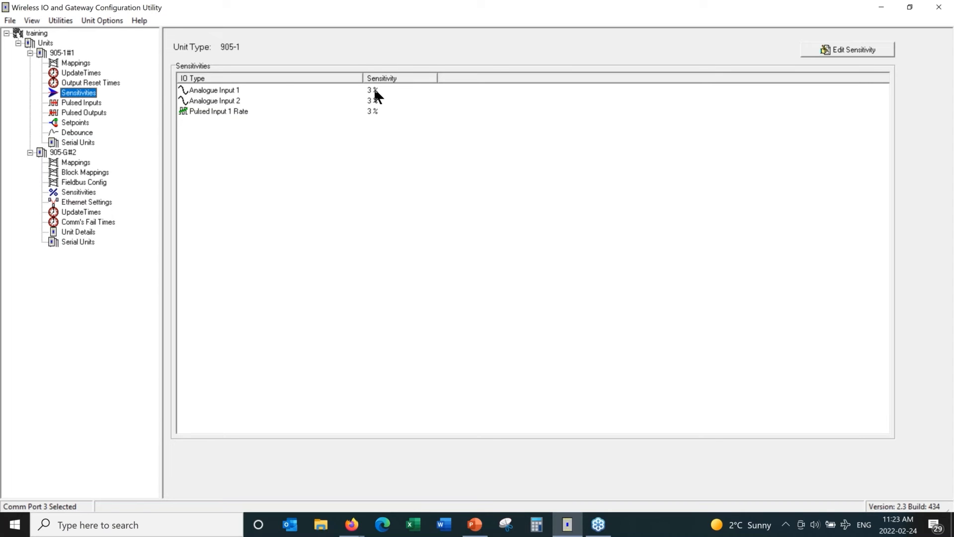
{"action": "left_click", "coordinate": [68, 104]}
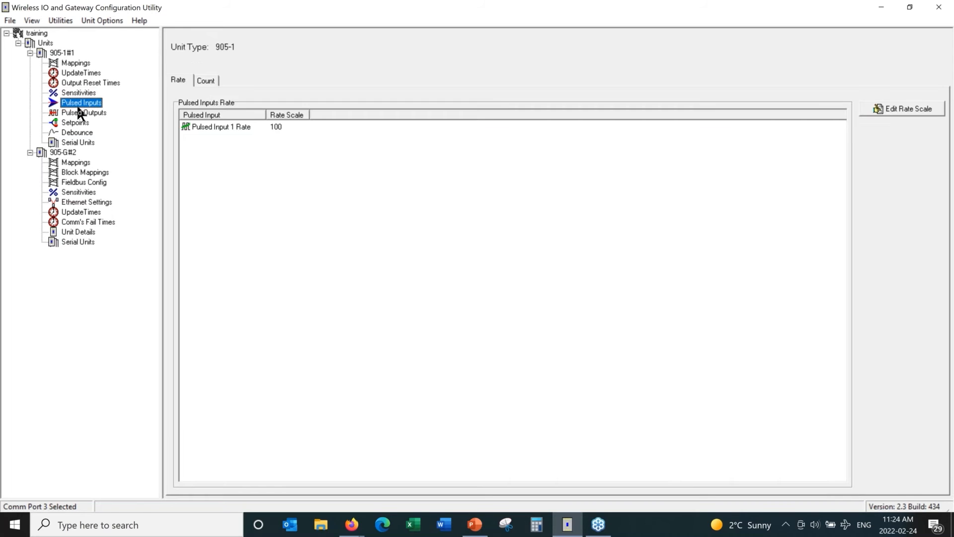
{"action": "left_click", "coordinate": [72, 113]}
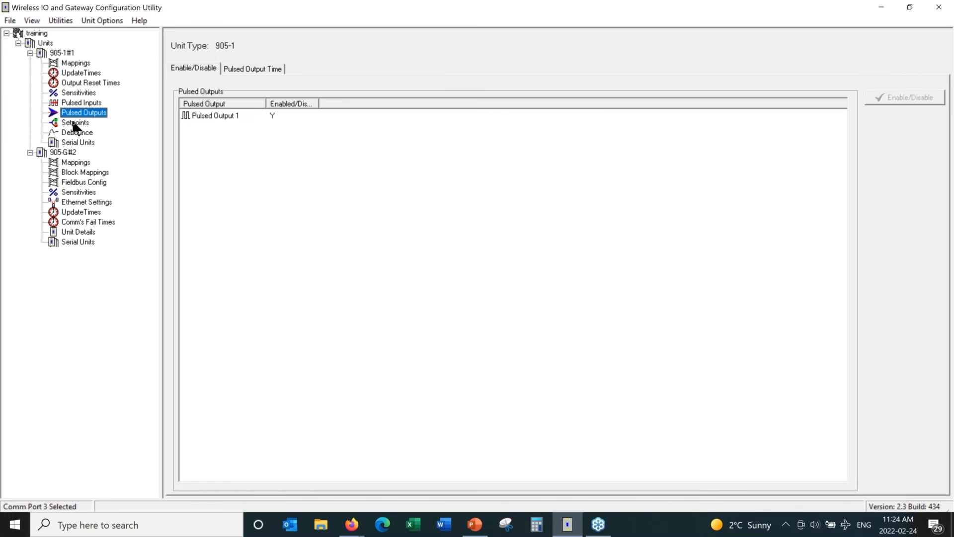
{"action": "left_click", "coordinate": [74, 124]}
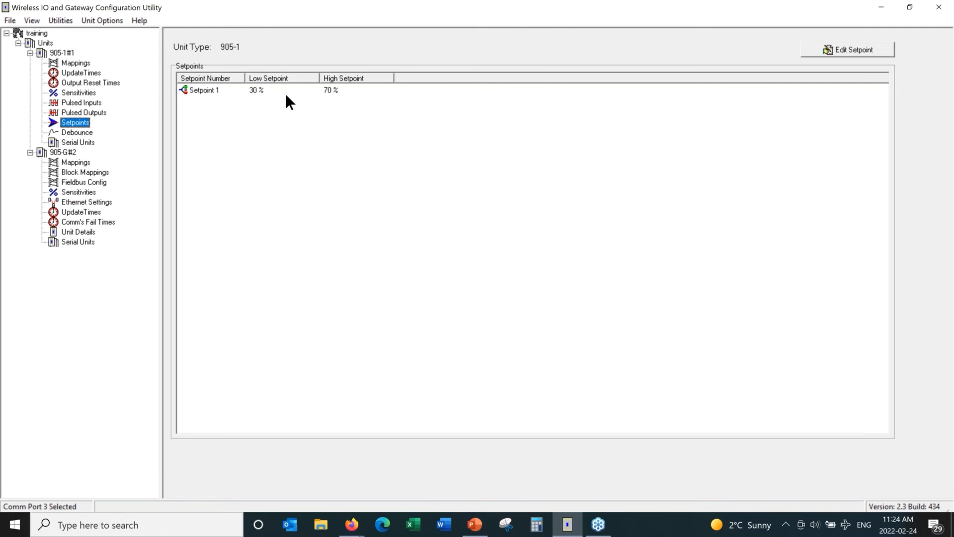
{"action": "left_click", "coordinate": [77, 134]}
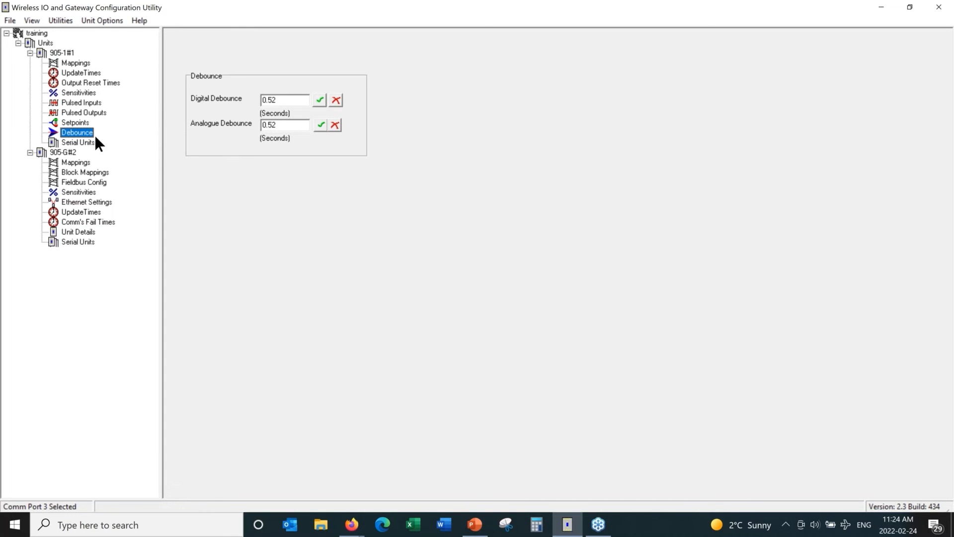
{"action": "left_click", "coordinate": [67, 143]}
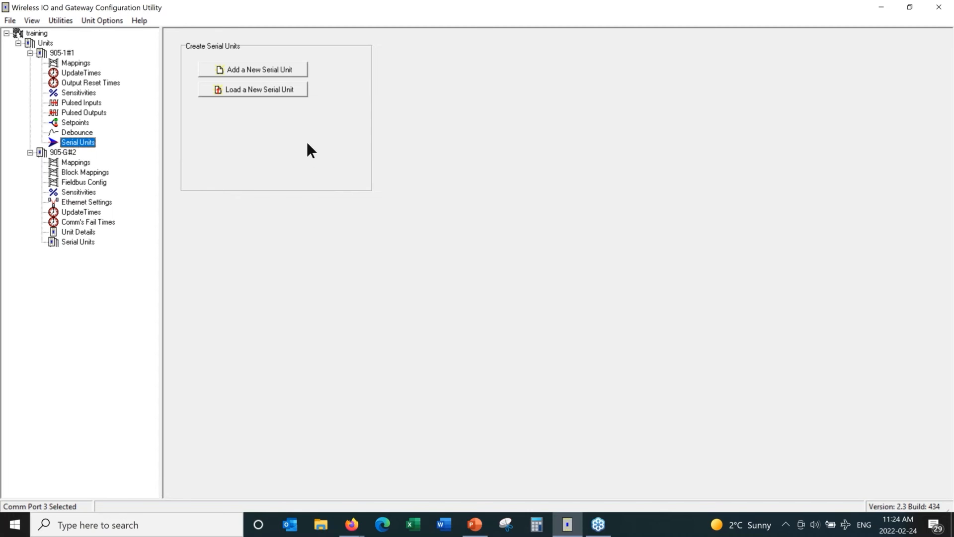
Step: Review the mappings, block mappings, fieldbus configuration, sensitivities and Ethernet settings of unit 905-G#2
{"action": "left_click", "coordinate": [76, 164]}
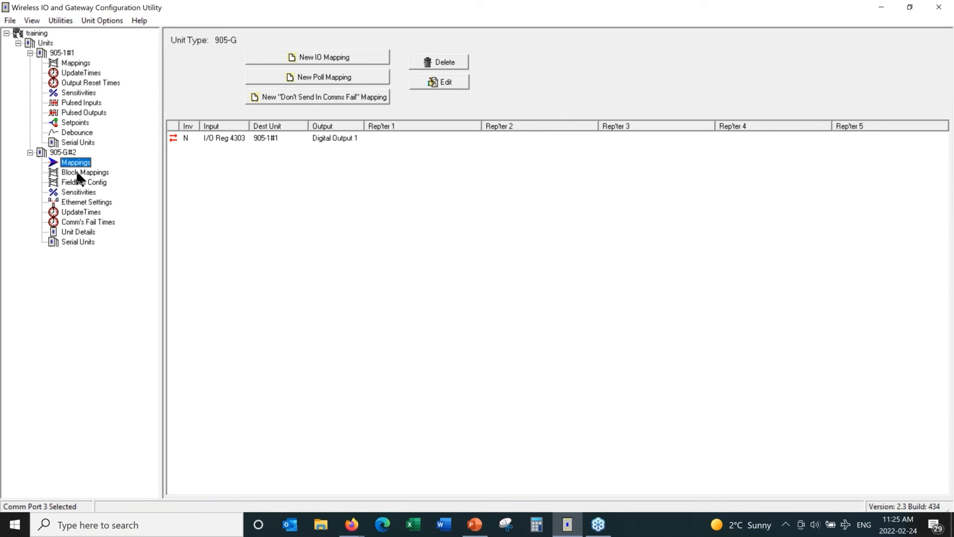
{"action": "left_click", "coordinate": [79, 174]}
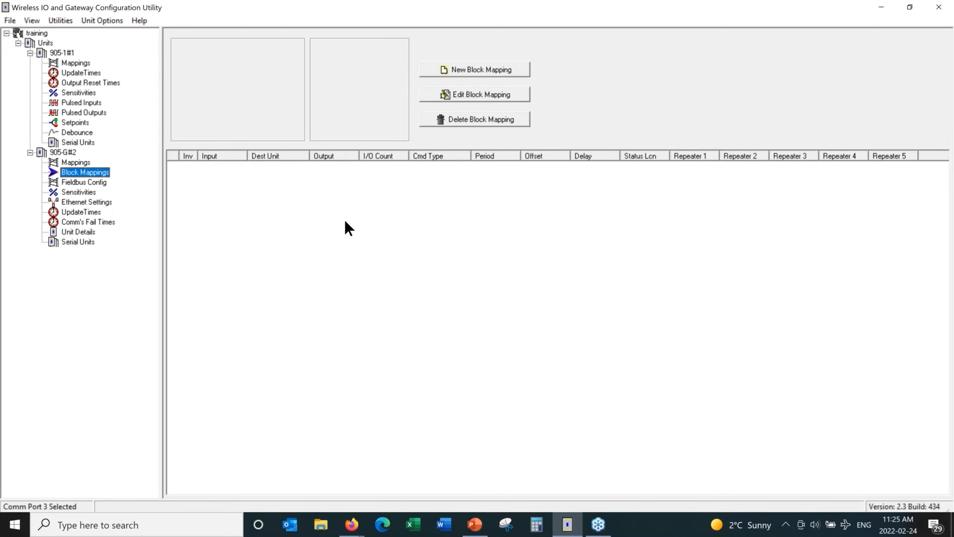
{"action": "left_click", "coordinate": [82, 182]}
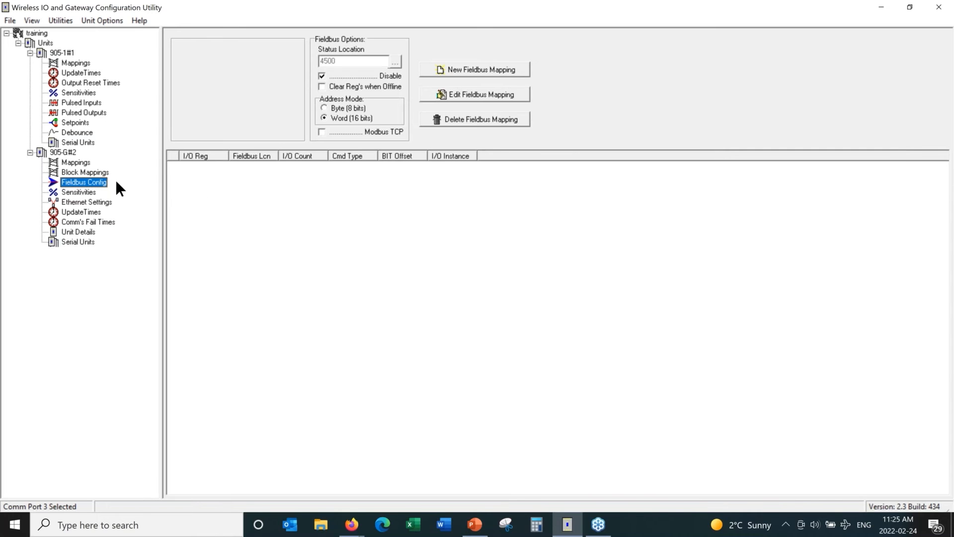
{"action": "left_click", "coordinate": [79, 192]}
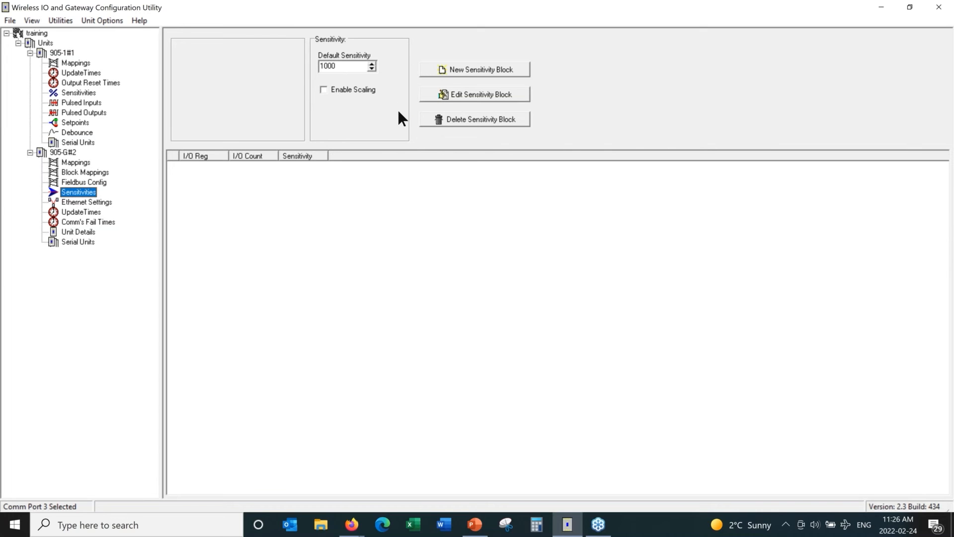
{"action": "left_click", "coordinate": [81, 203]}
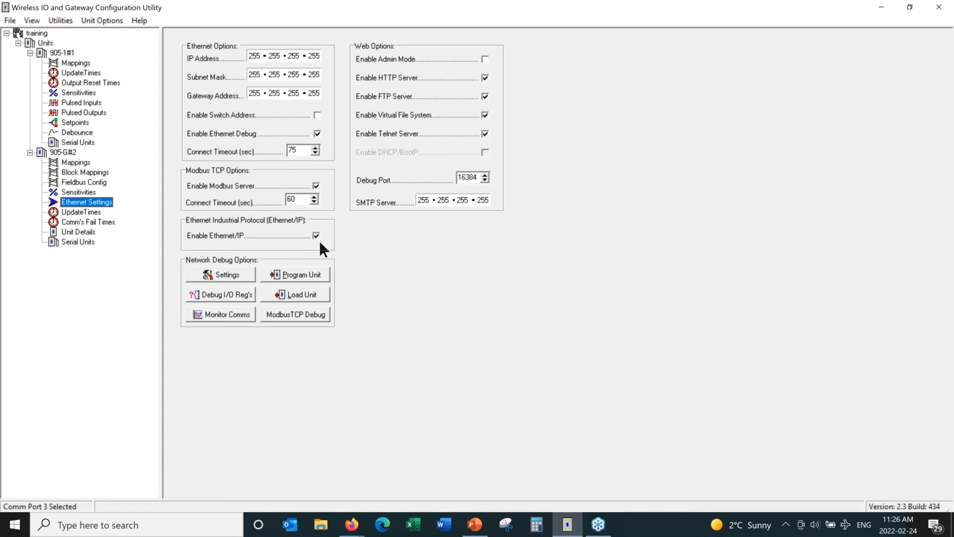
Step: Set the update time of I/O register 4303 on unit 905-G#2 to 10 seconds, with 00 minutes
{"action": "left_click", "coordinate": [81, 213]}
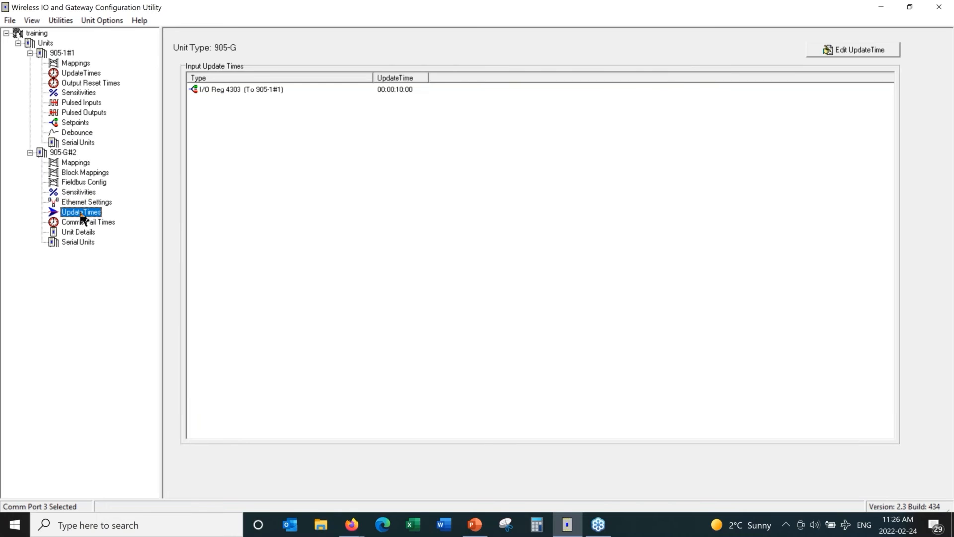
{"action": "double_click", "coordinate": [258, 89]}
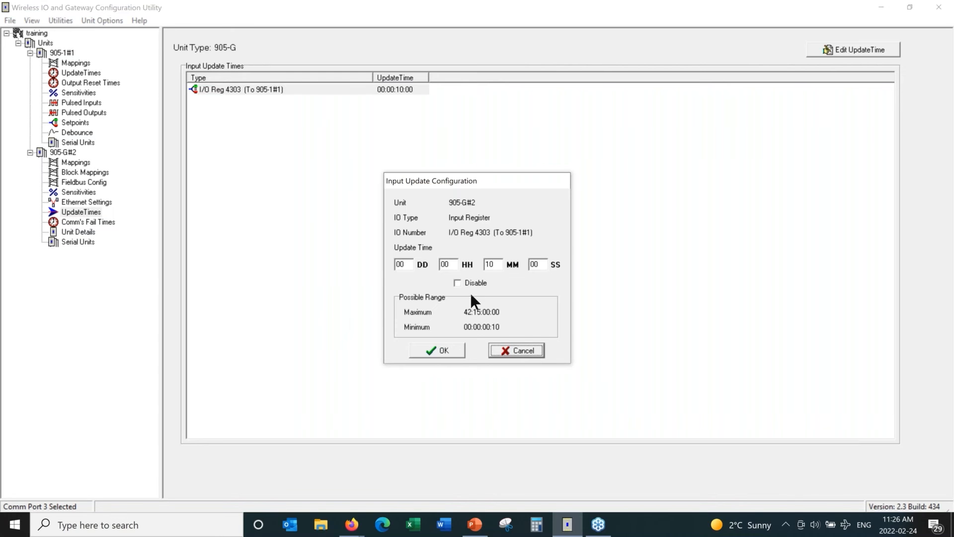
{"action": "left_click", "coordinate": [491, 267]}
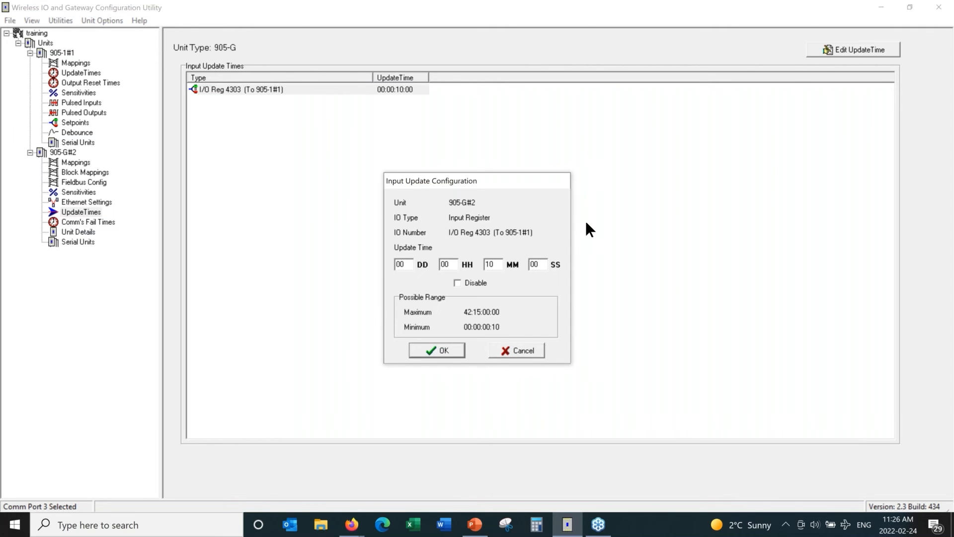
{"action": "key", "text": "BackSpace"}
{"action": "key", "text": "BackSpace"}
{"action": "type", "text": "00"}
{"action": "left_click", "coordinate": [539, 265]}
{"action": "key", "text": "BackSpace"}
{"action": "key", "text": "BackSpace"}
{"action": "type", "text": "10"}
{"action": "left_click", "coordinate": [444, 348]}
Step: Review the comms fail times and unit-wide settings of 905-G#2, and enable serial expansion so serial units can be added
{"action": "left_click", "coordinate": [88, 224]}
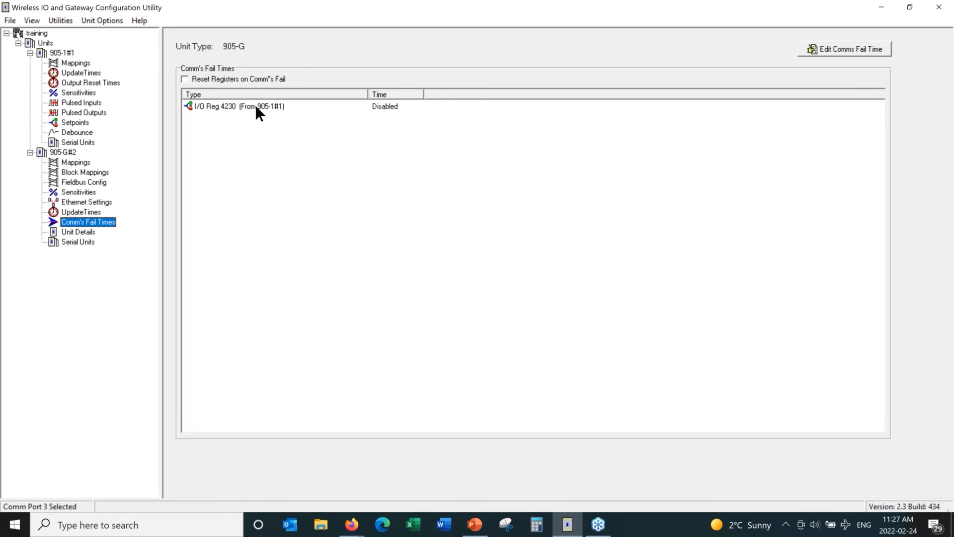
{"action": "left_click", "coordinate": [71, 234]}
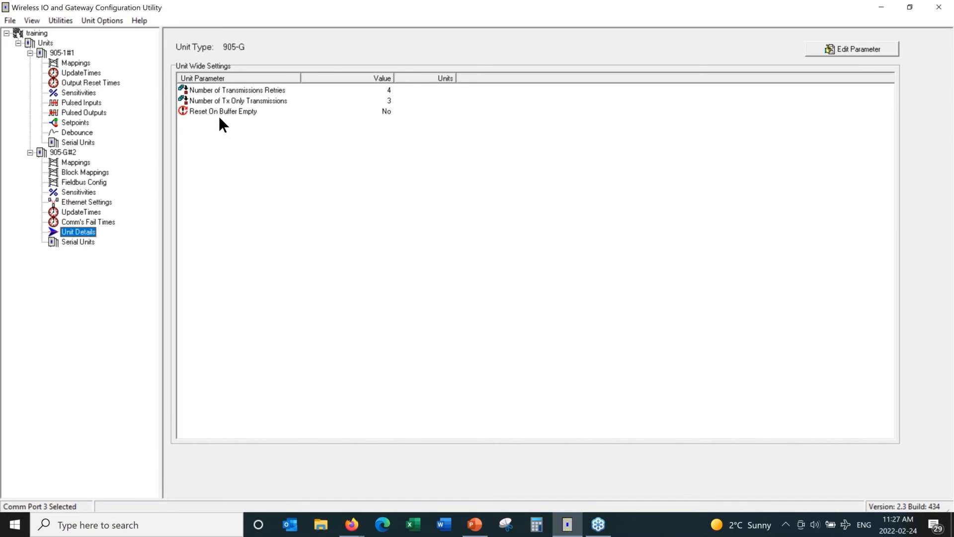
{"action": "left_click", "coordinate": [69, 241]}
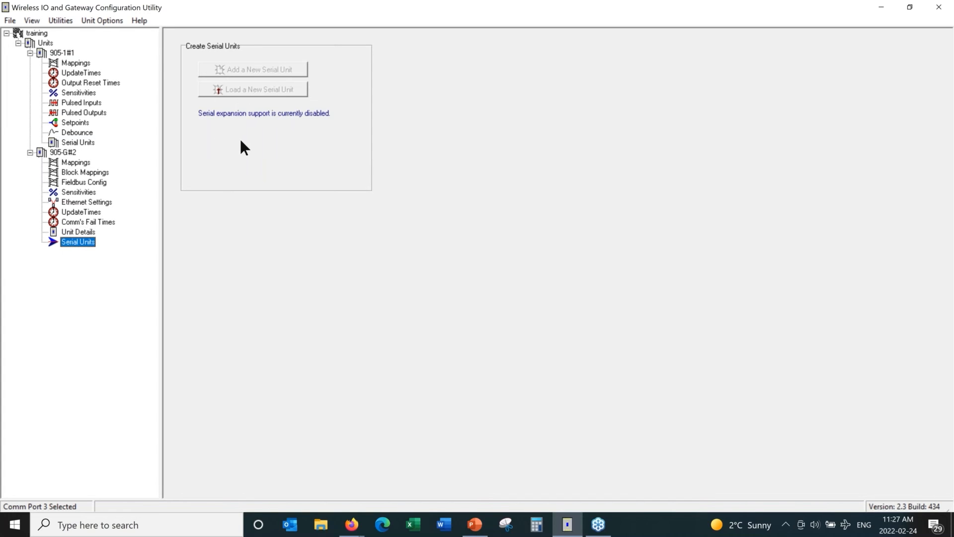
{"action": "left_click", "coordinate": [62, 153]}
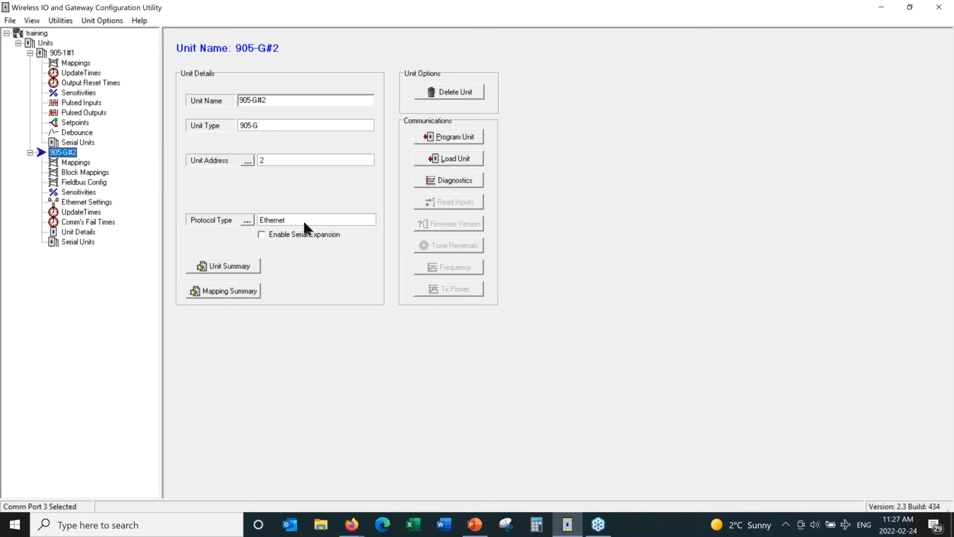
{"action": "left_click", "coordinate": [261, 234]}
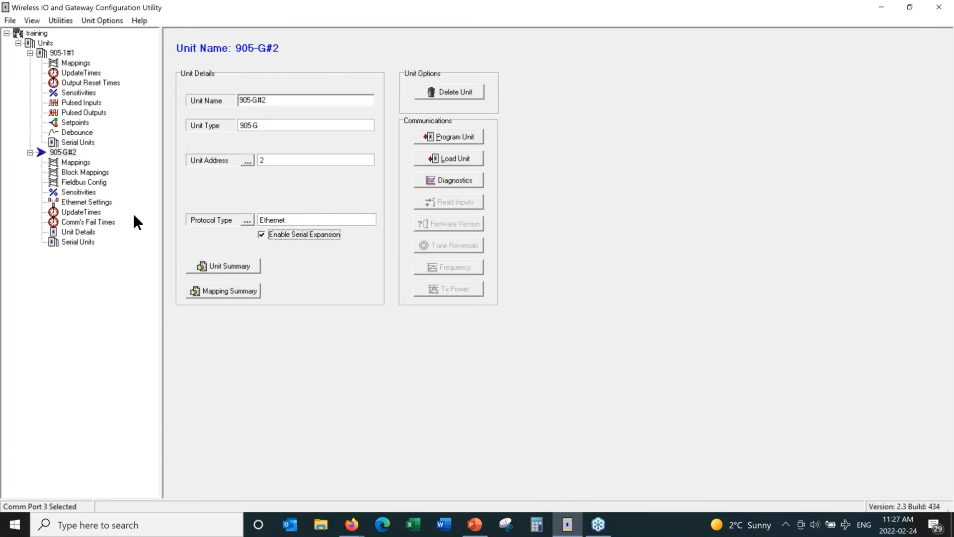
{"action": "left_click", "coordinate": [77, 240]}
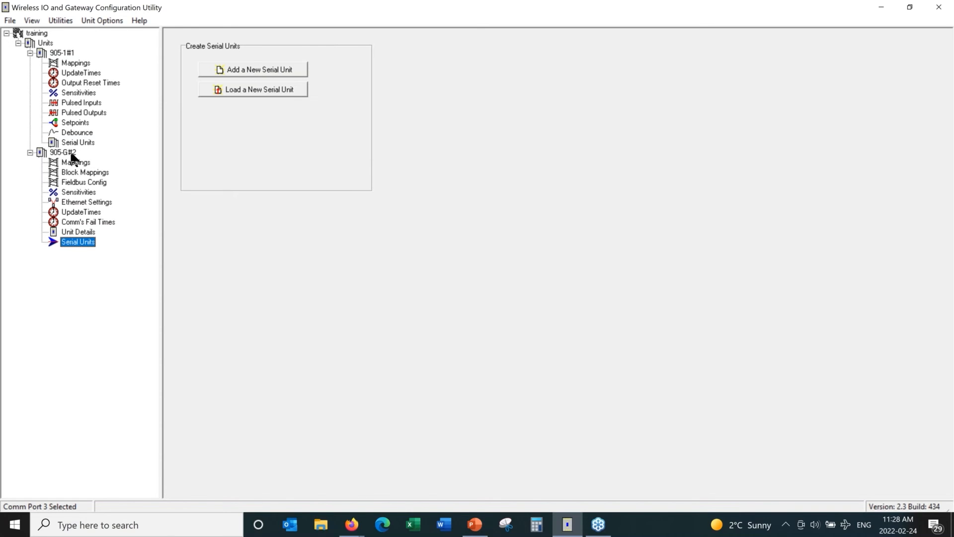
Step: Check the selected serial port and write the configuration to unit 905-1#1, accepting the system address change
{"action": "left_click", "coordinate": [62, 53]}
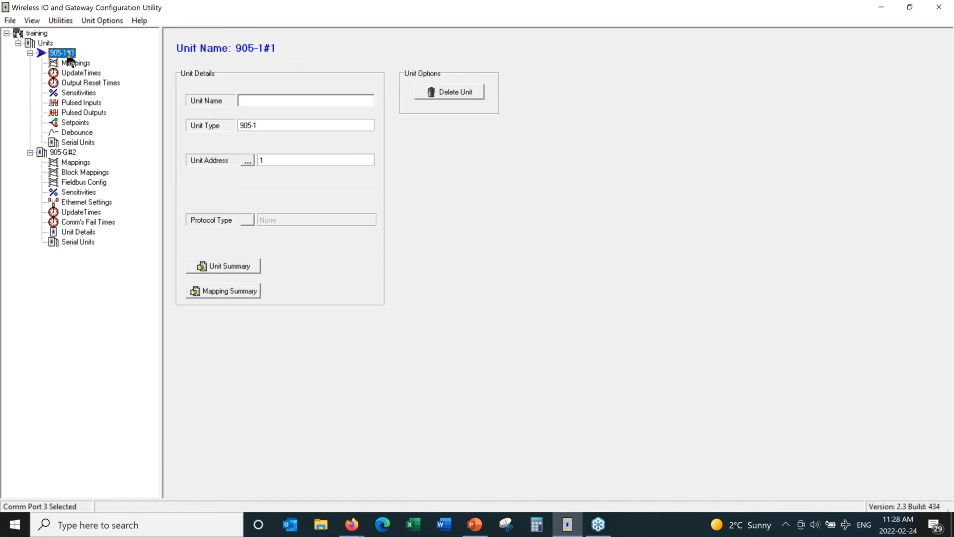
{"action": "left_click", "coordinate": [60, 21]}
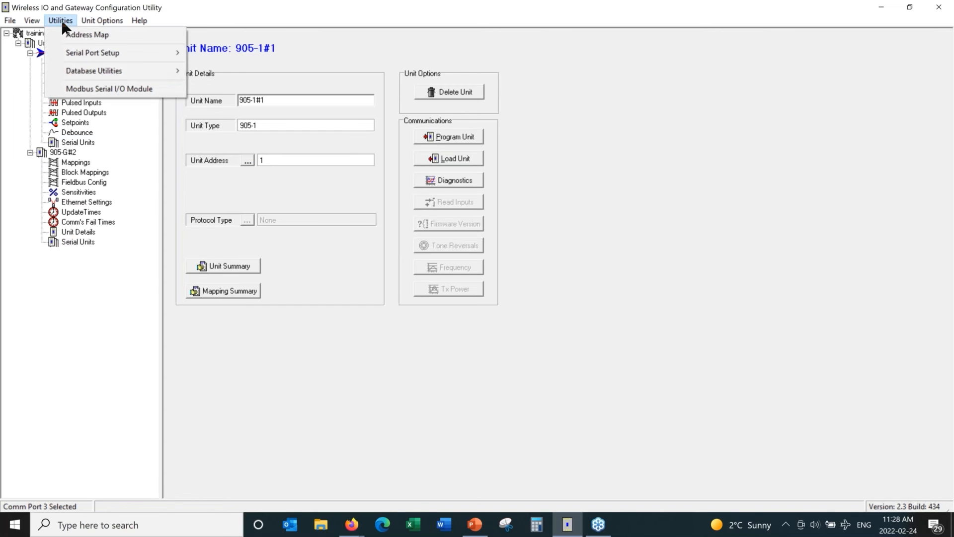
{"action": "mouse_move", "coordinate": [80, 55]}
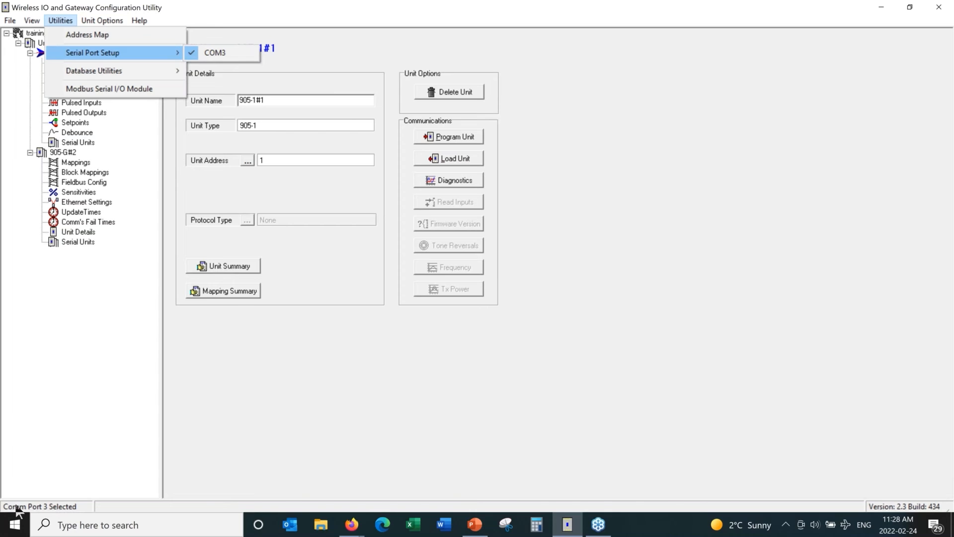
{"action": "left_click", "coordinate": [216, 381]}
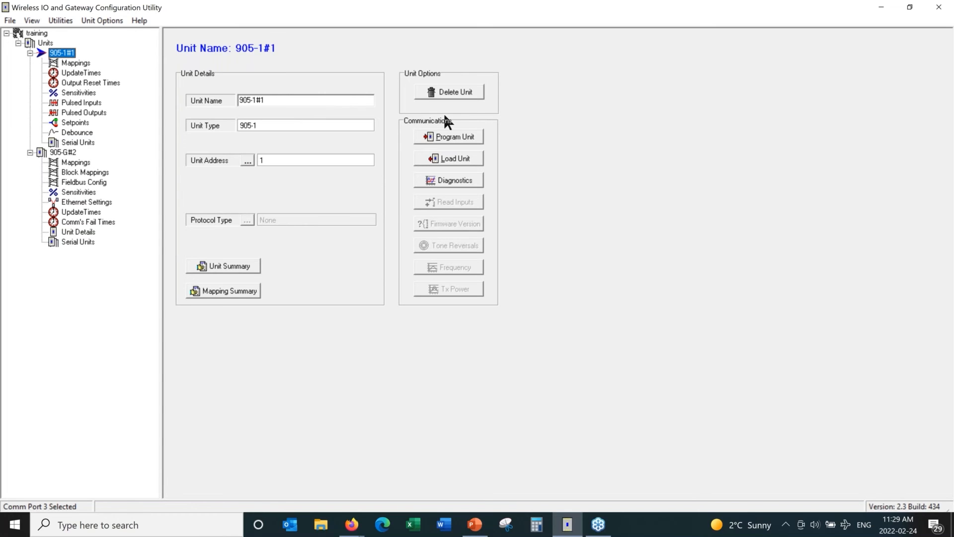
{"action": "left_click", "coordinate": [461, 136]}
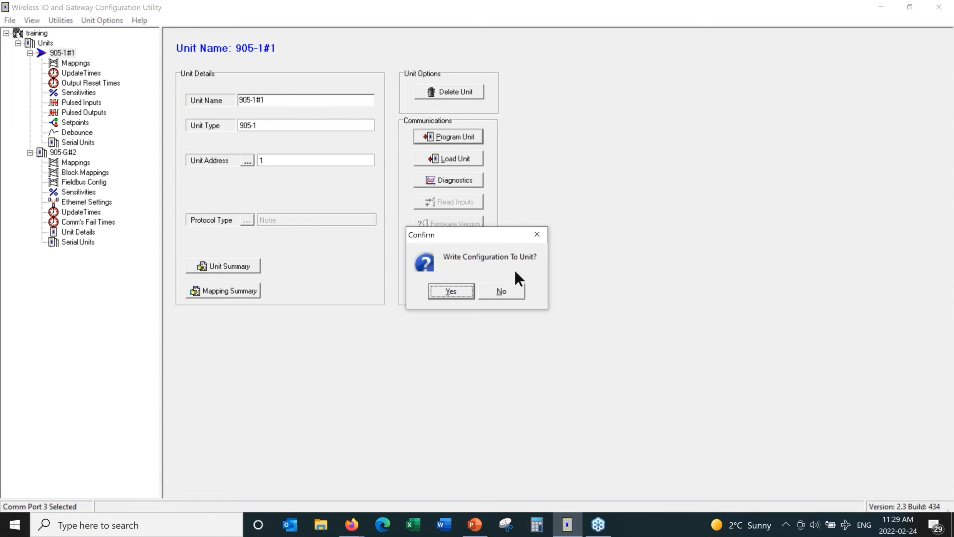
{"action": "left_click", "coordinate": [437, 288]}
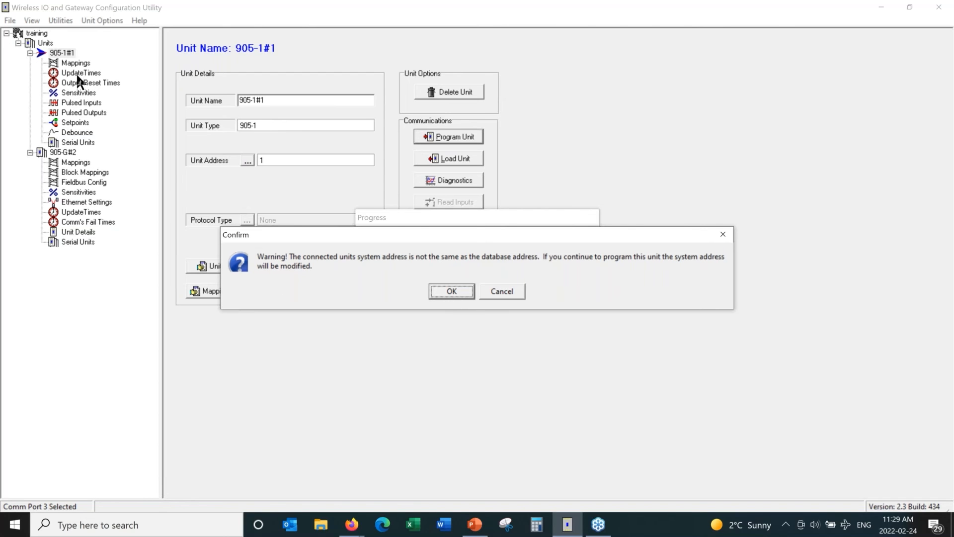
{"action": "left_click", "coordinate": [445, 292]}
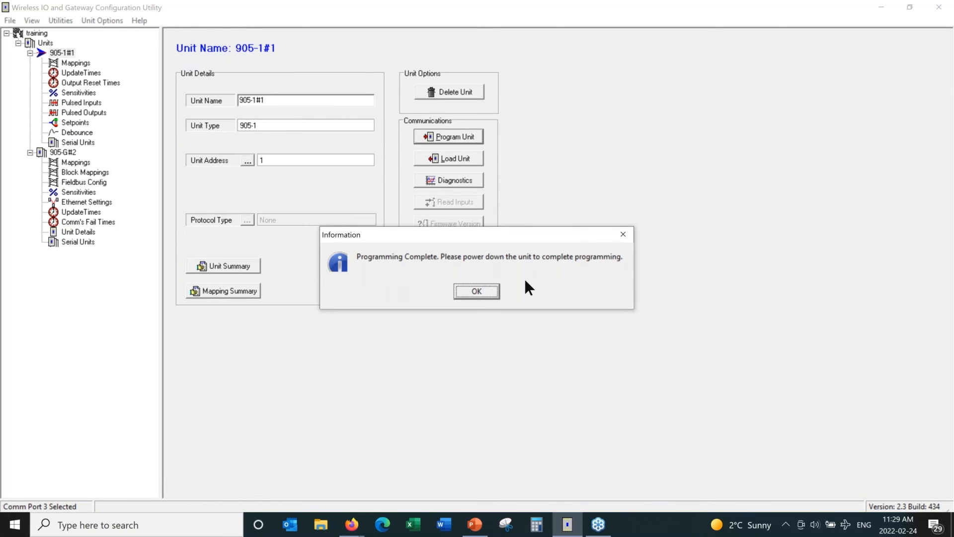
{"action": "left_click", "coordinate": [478, 293]}
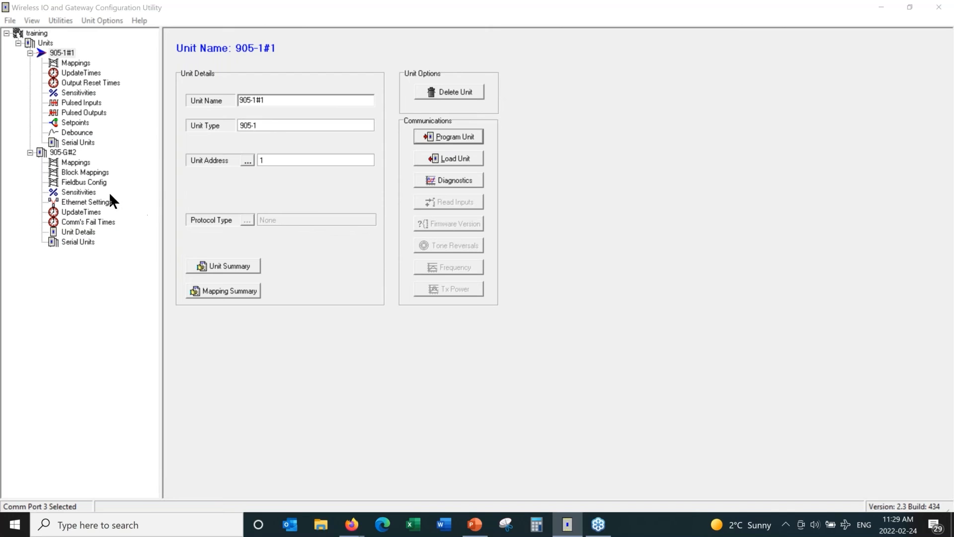
Step: Write the configuration to unit 905-G#2 and have the software reset the module
{"action": "left_click", "coordinate": [69, 153]}
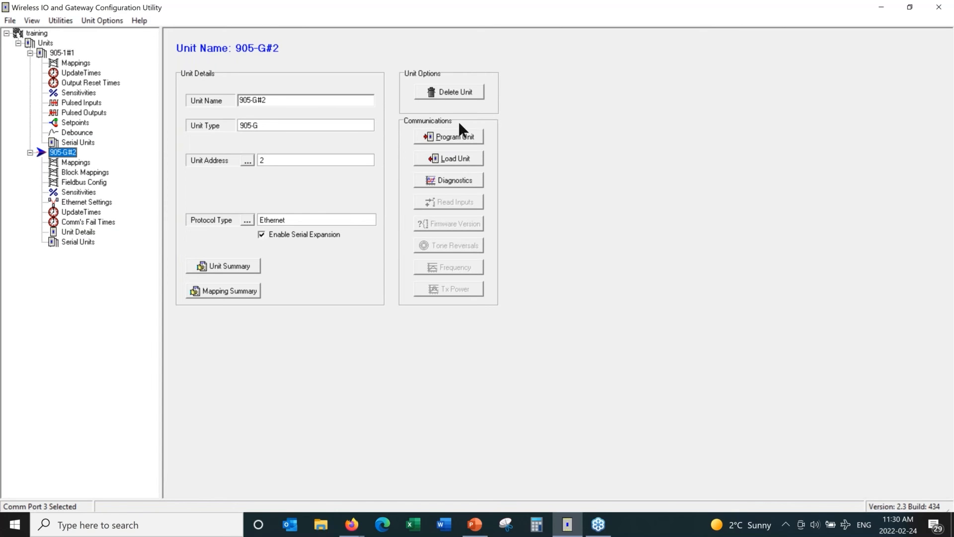
{"action": "left_click", "coordinate": [471, 134]}
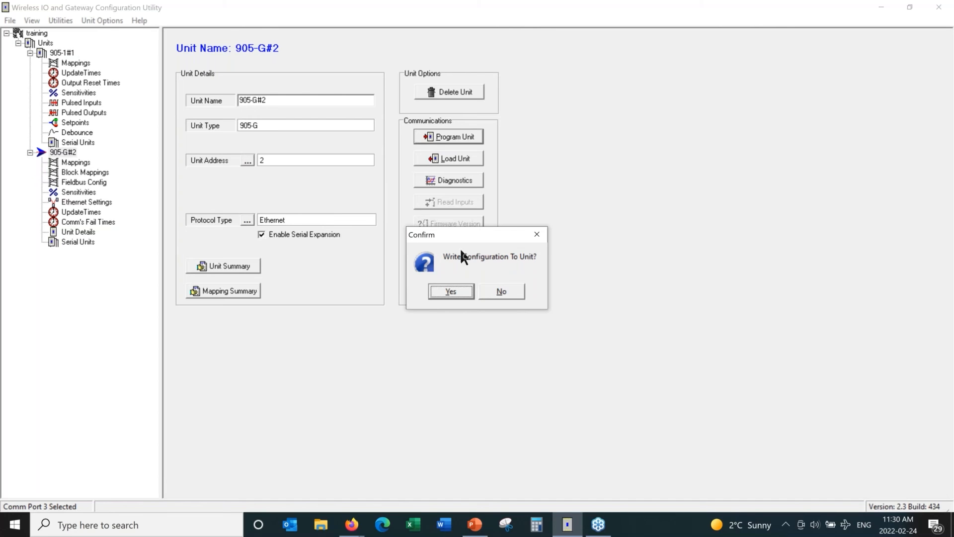
{"action": "left_click", "coordinate": [458, 291]}
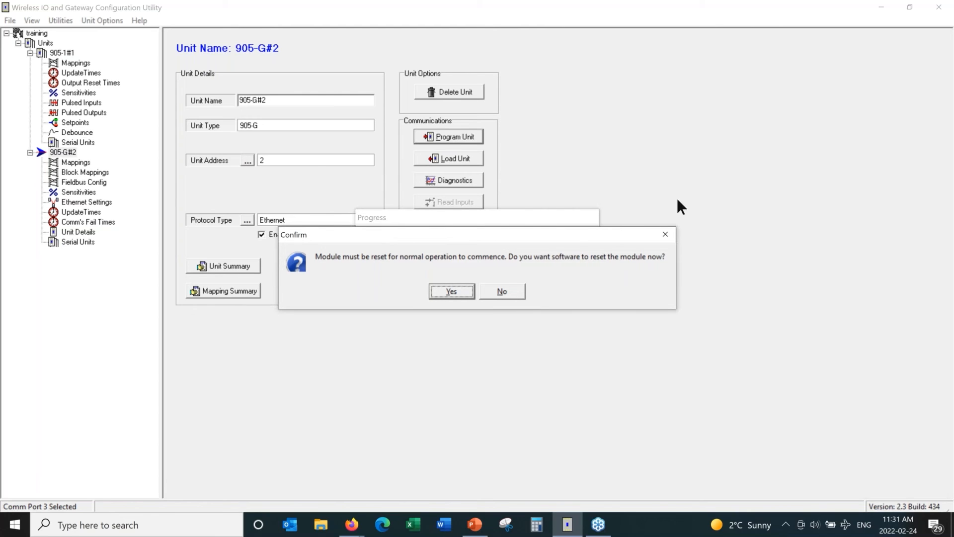
{"action": "left_click", "coordinate": [441, 292]}
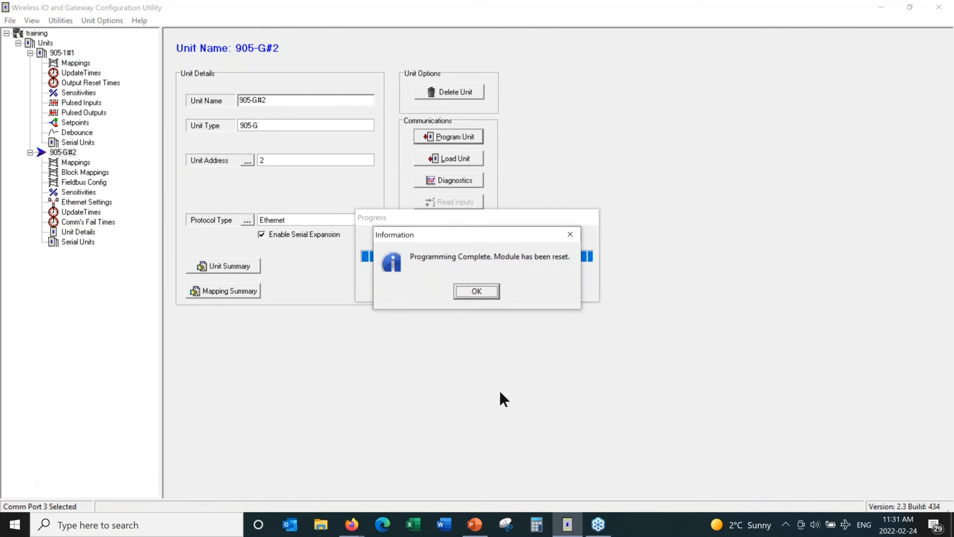
{"action": "left_click", "coordinate": [476, 291]}
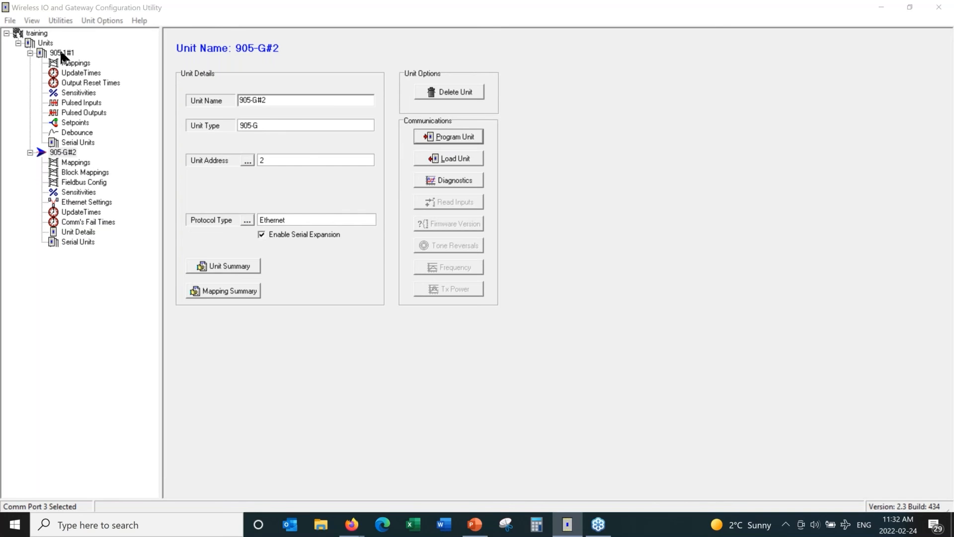
Step: Open the diagnostics terminal for unit 905-1#1 and run option c (Comm) to put the module in communications monitoring mode
{"action": "left_click", "coordinate": [63, 54]}
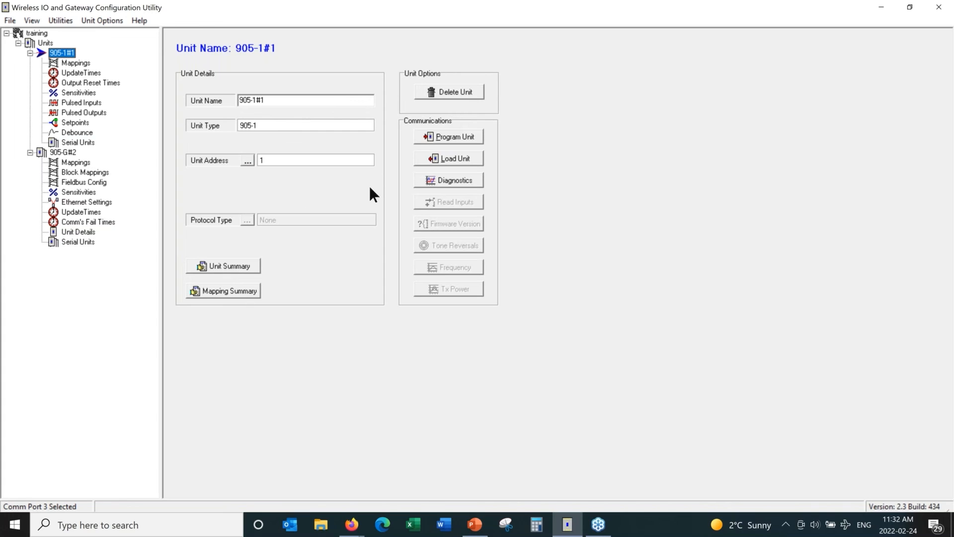
{"action": "left_click", "coordinate": [435, 180]}
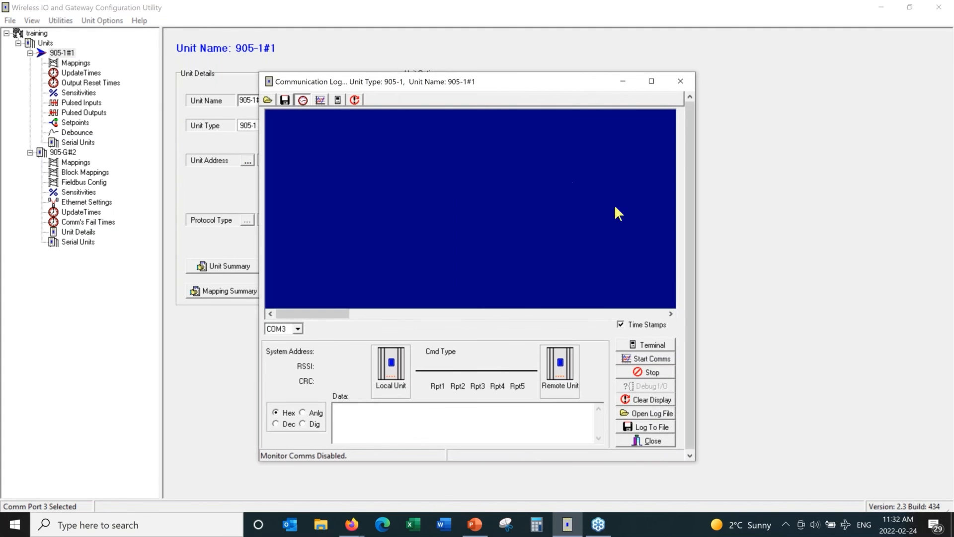
{"action": "left_click", "coordinate": [653, 344]}
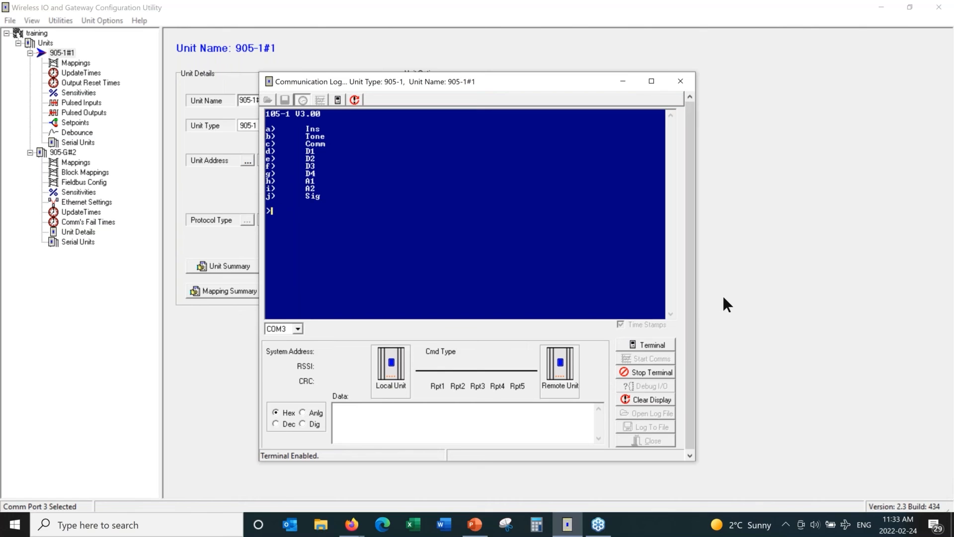
{"action": "type", "text": "c"}
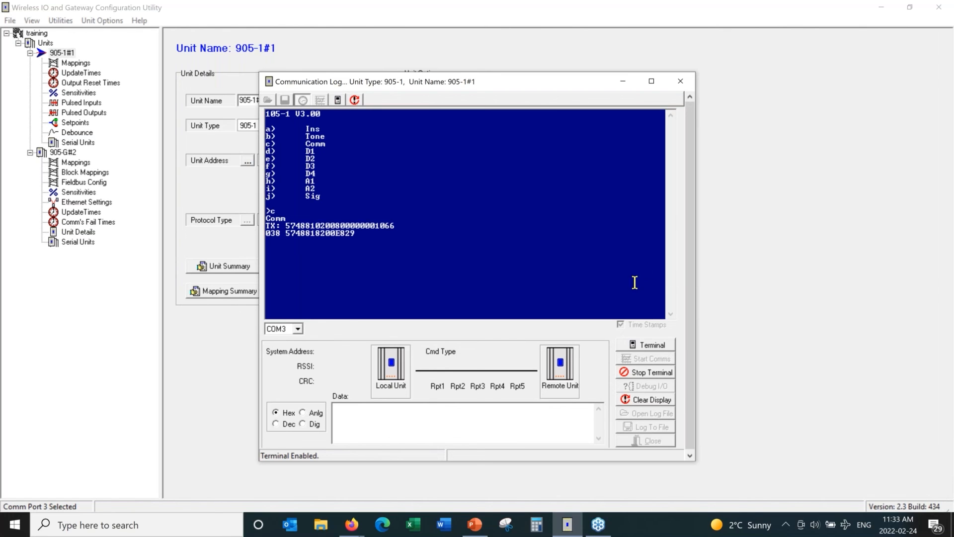
Step: Close the terminal session and record the radio traffic of 905-1#1 in the communication log for about a minute, with time stamps
{"action": "left_click", "coordinate": [666, 375]}
{"action": "left_click", "coordinate": [651, 360]}
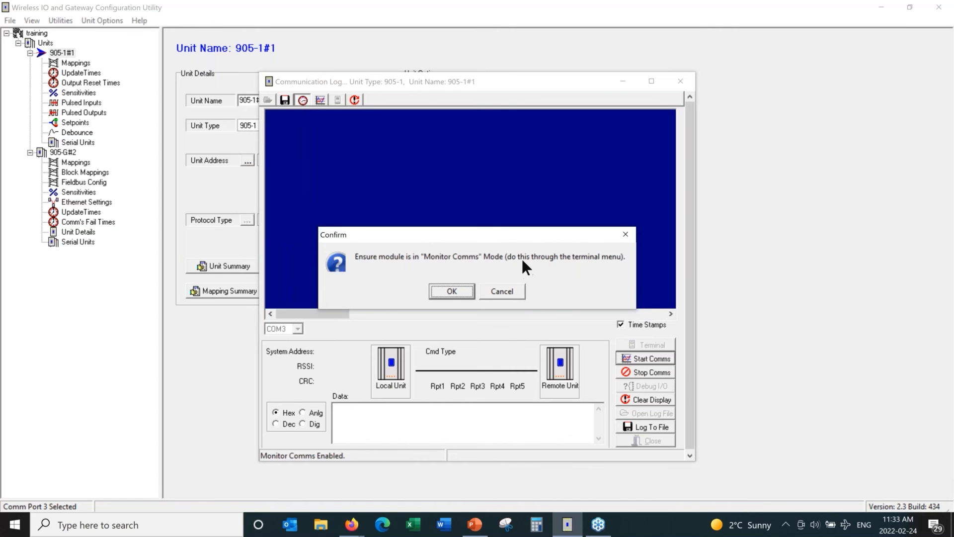
{"action": "left_click", "coordinate": [446, 292]}
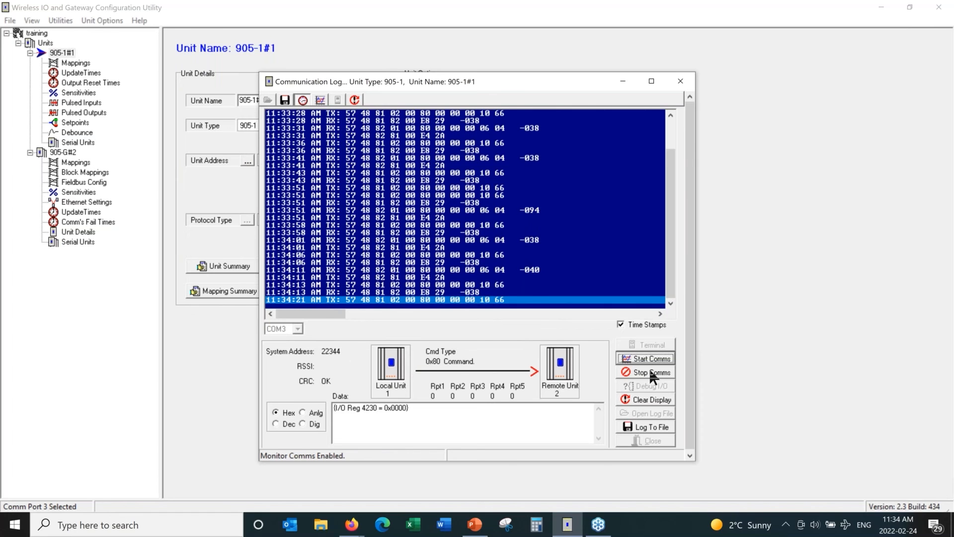
{"action": "left_click", "coordinate": [650, 372]}
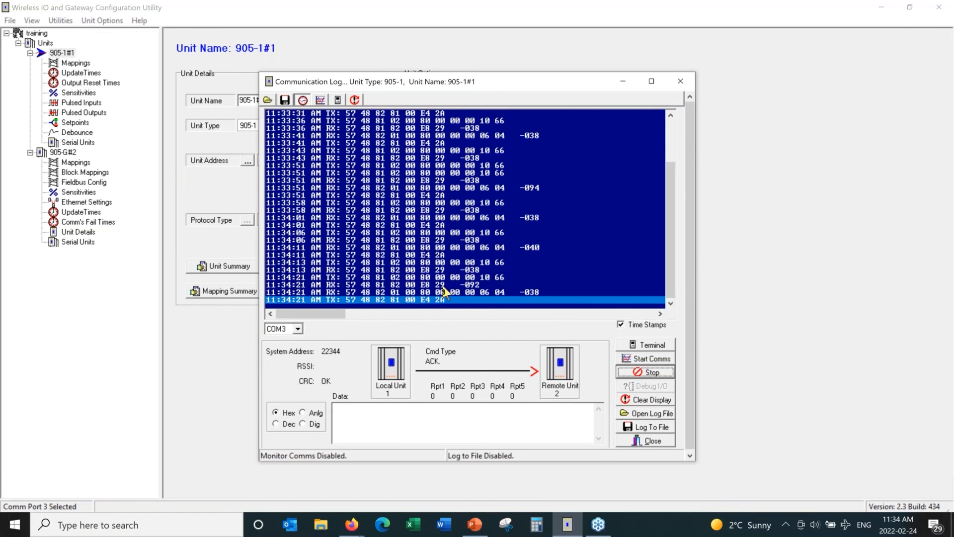
Step: Inspect the logged frames from 11:33:36 to 11:33:43 for direction, command type, signal strength and data
{"action": "left_click", "coordinate": [401, 131]}
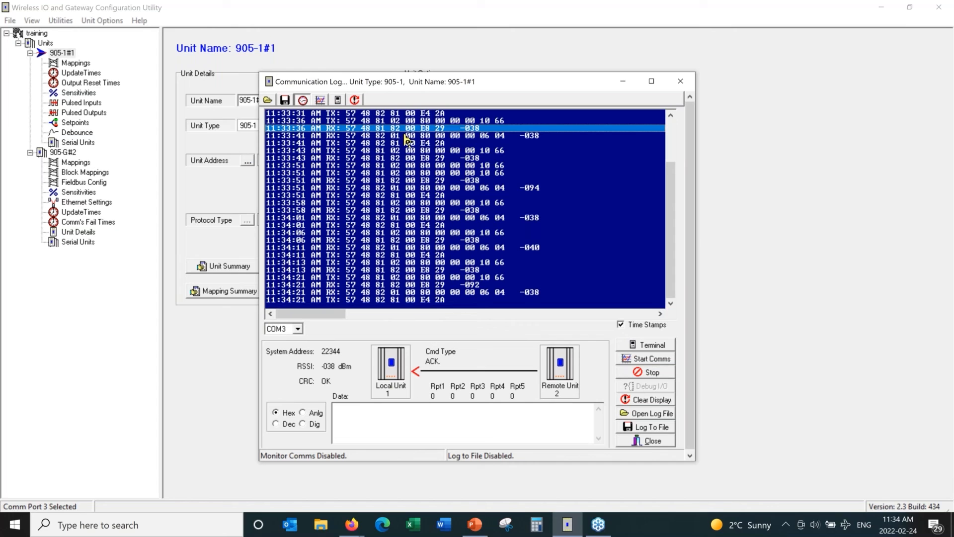
{"action": "left_click", "coordinate": [406, 143]}
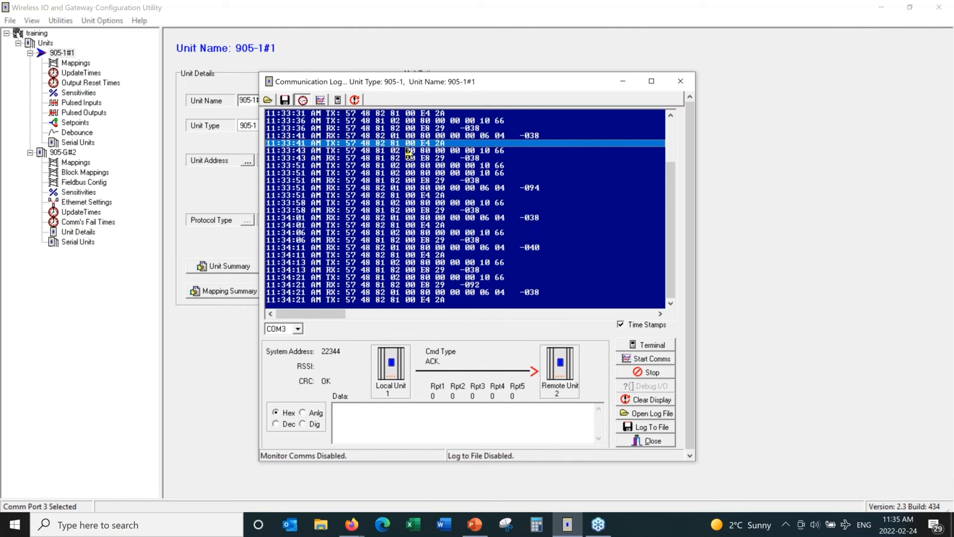
{"action": "left_click", "coordinate": [437, 151]}
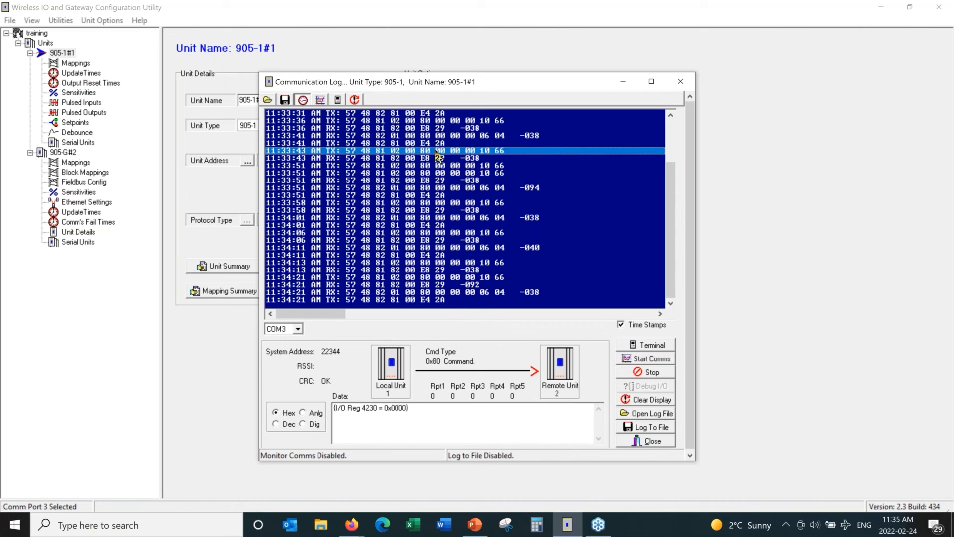
{"action": "left_click", "coordinate": [392, 143]}
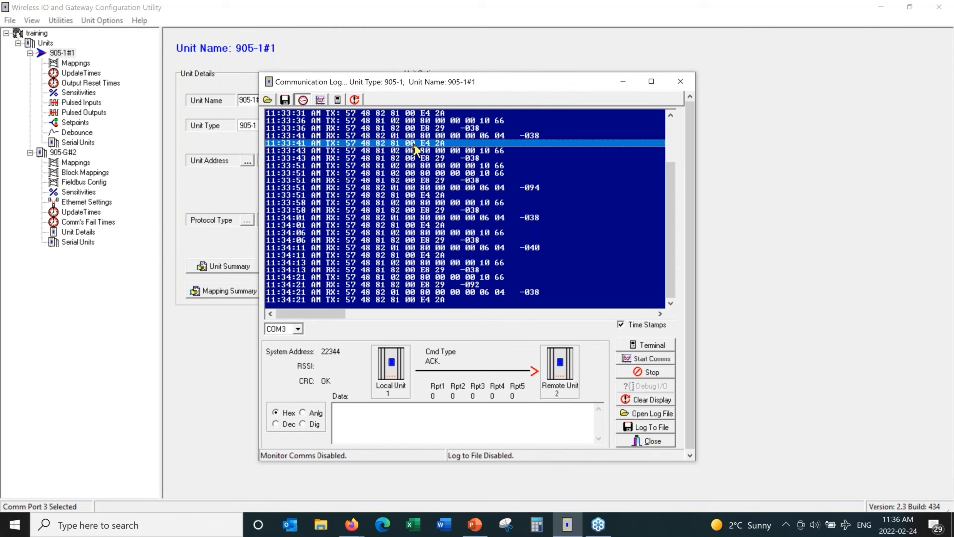
Step: For the transmitted 11:33:43 frame, compare the register data in analog and digital format, leaving the display on digital
{"action": "left_click", "coordinate": [355, 150]}
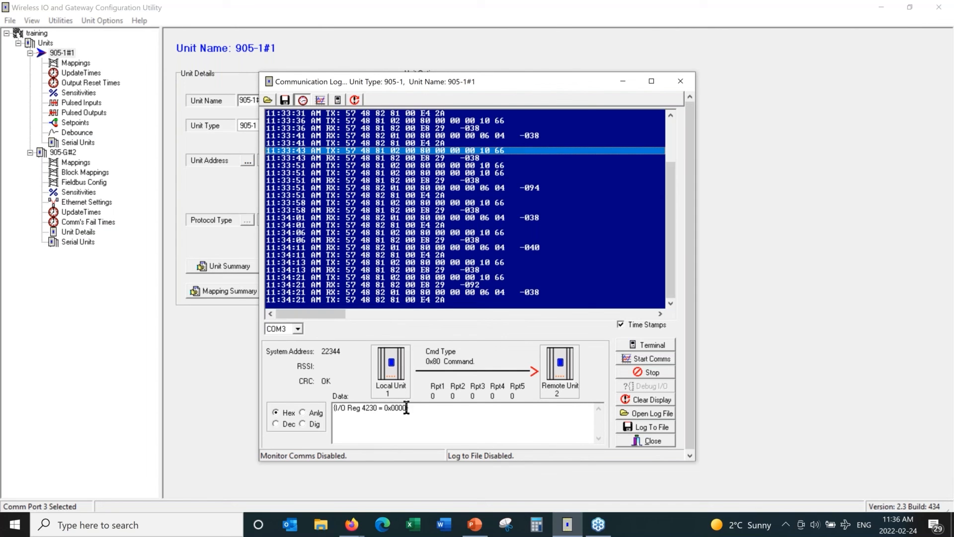
{"action": "left_click", "coordinate": [302, 412]}
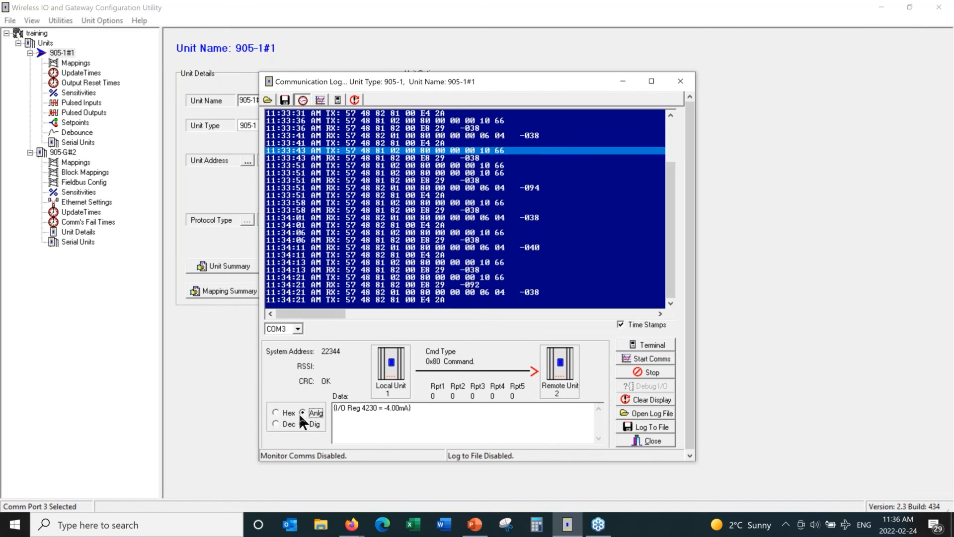
{"action": "left_click", "coordinate": [302, 423]}
{"action": "left_click", "coordinate": [301, 411]}
{"action": "left_click", "coordinate": [302, 423]}
Step: Step through the logged frames from 11:33:43 to 11:34:01, examining acknowledgements, signal strength and the digital output and register states
{"action": "left_click", "coordinate": [378, 159]}
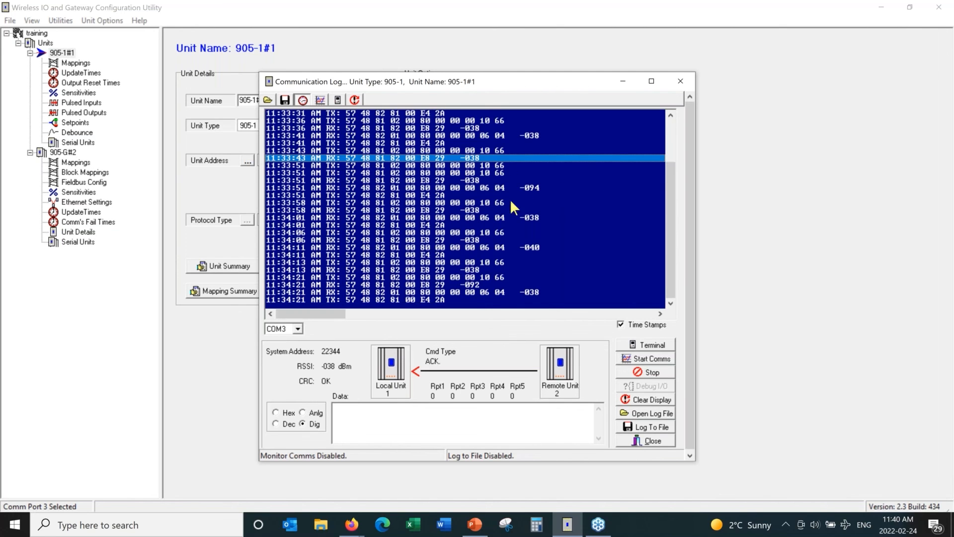
{"action": "left_click", "coordinate": [534, 188]}
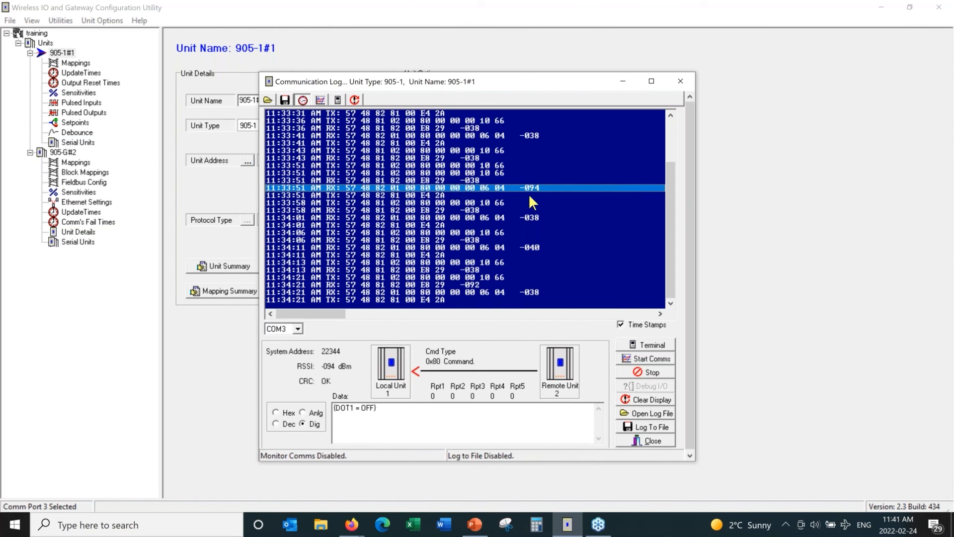
{"action": "left_click", "coordinate": [415, 195]}
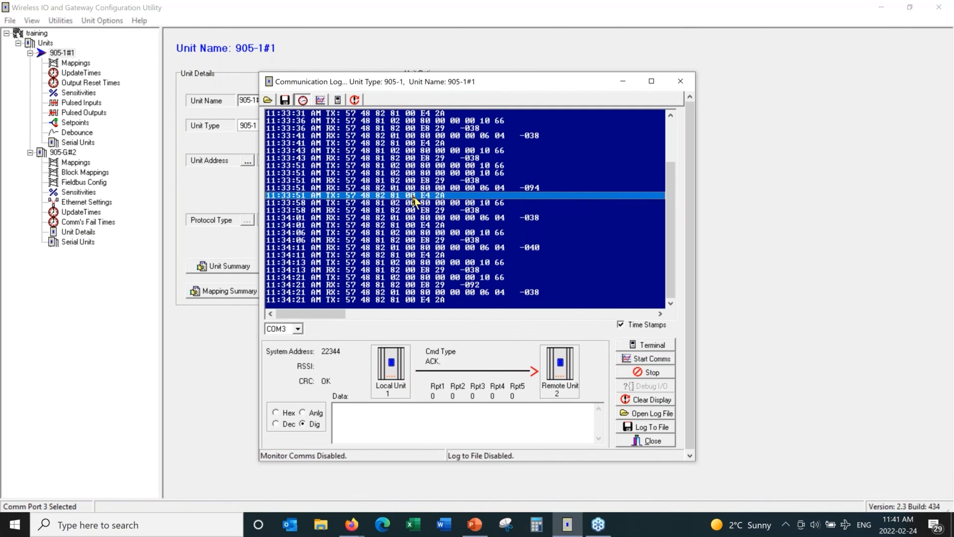
{"action": "left_click", "coordinate": [413, 203]}
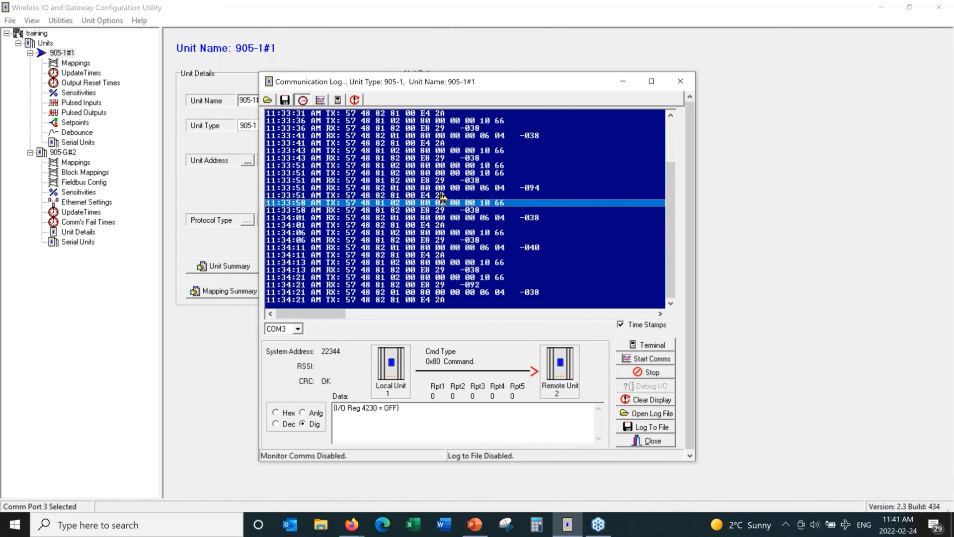
{"action": "left_click", "coordinate": [439, 210]}
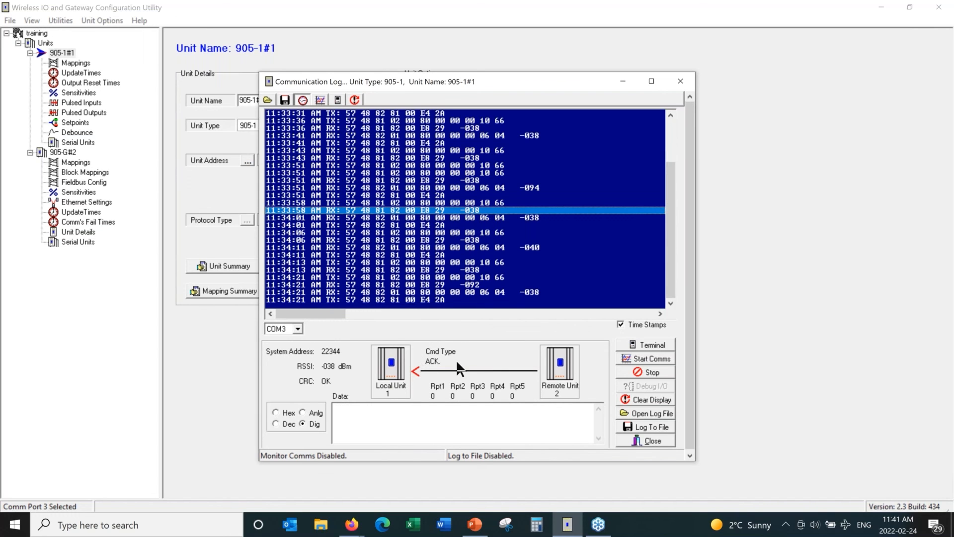
{"action": "left_click", "coordinate": [431, 218]}
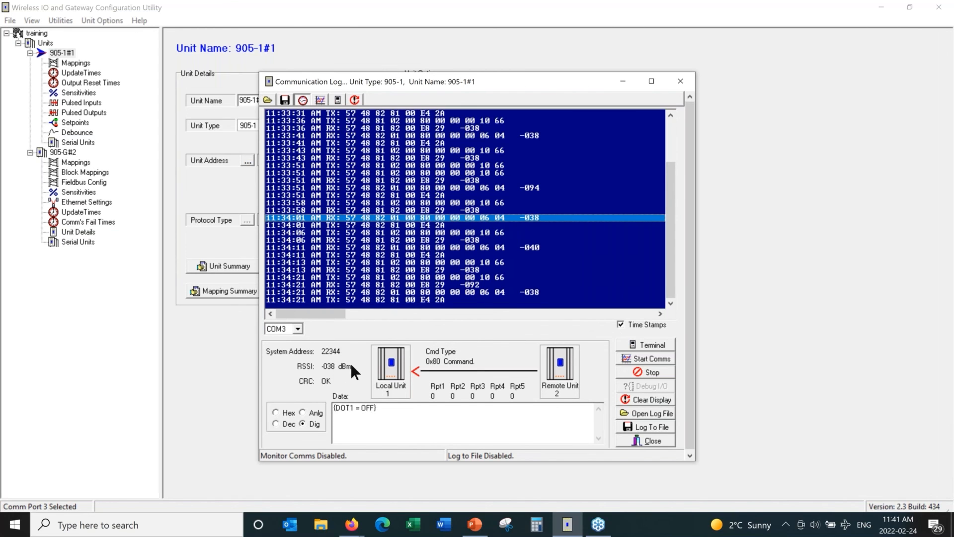
{"action": "left_click", "coordinate": [415, 227]}
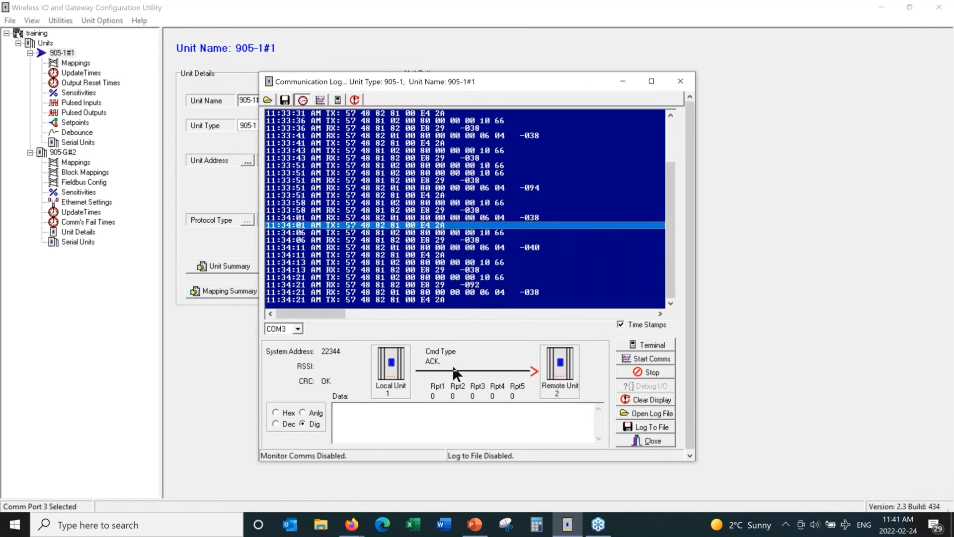